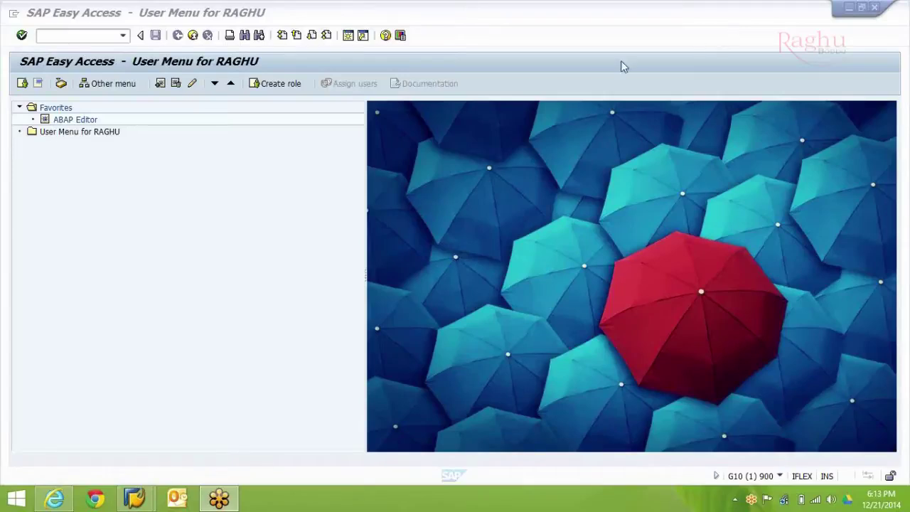
# Step: Start transaction SPRO and display the SAP Reference IMG
pyautogui.click(103, 37)
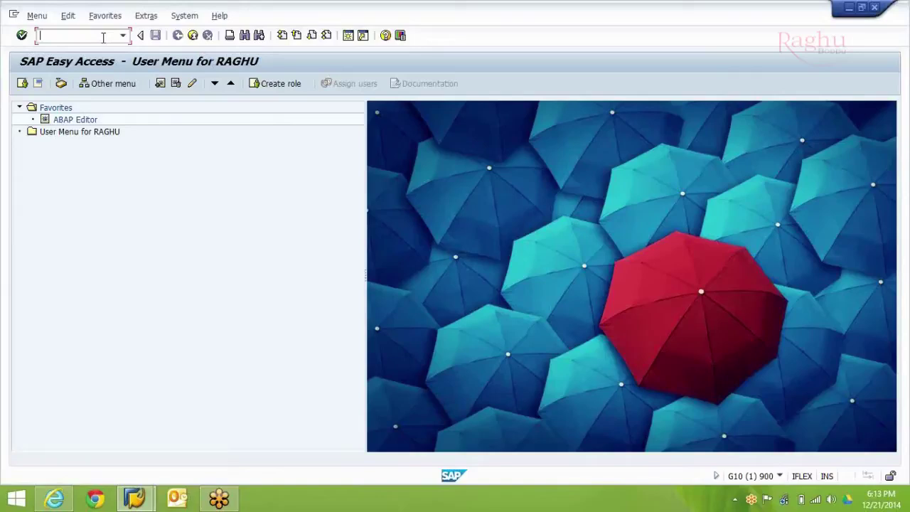
pyautogui.write('SPRO')
pyautogui.press('Return')
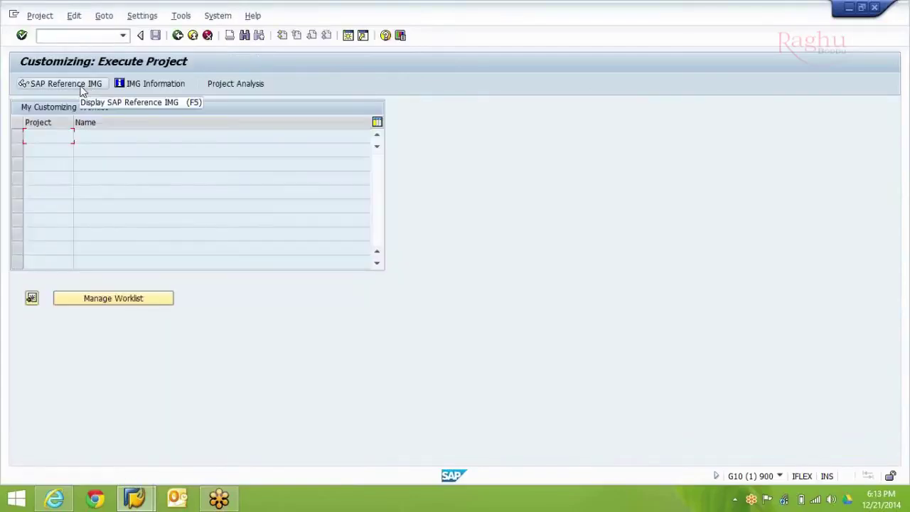
pyautogui.click(82, 89)
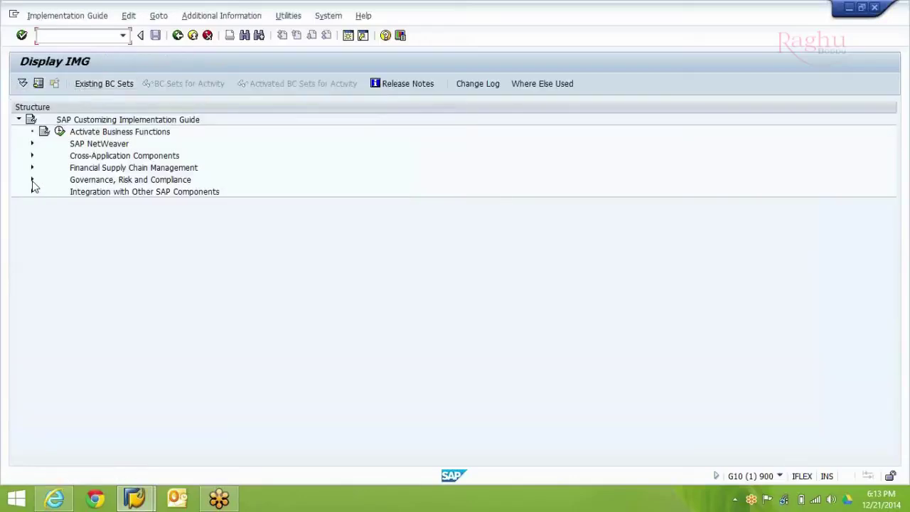
# Step: Execute Download SoD Rules under Governance, Risk and Compliance > Access Control > Access Risk Analysis > SoD Rules
pyautogui.click(32, 180)
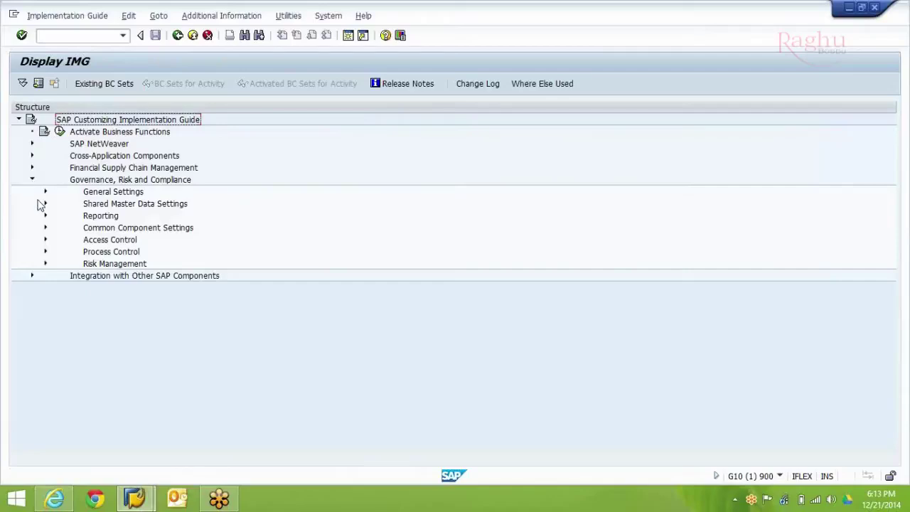
pyautogui.click(46, 240)
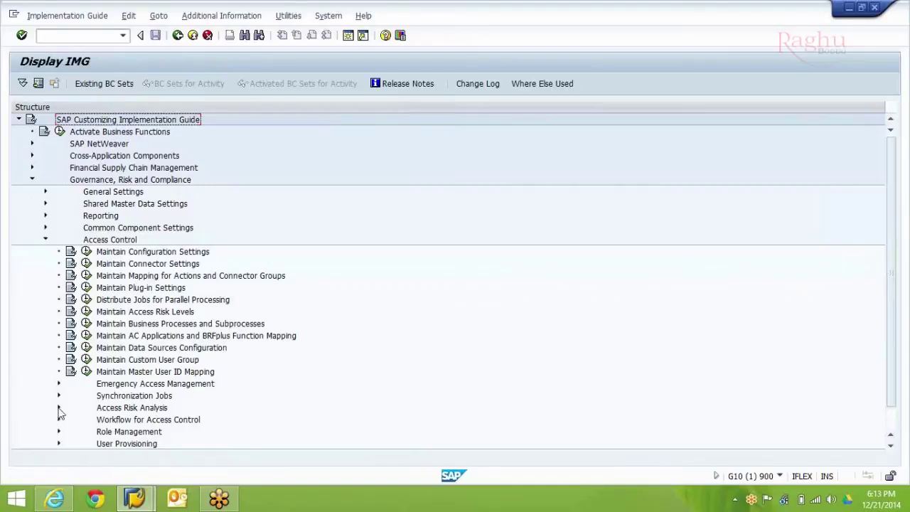
pyautogui.click(59, 408)
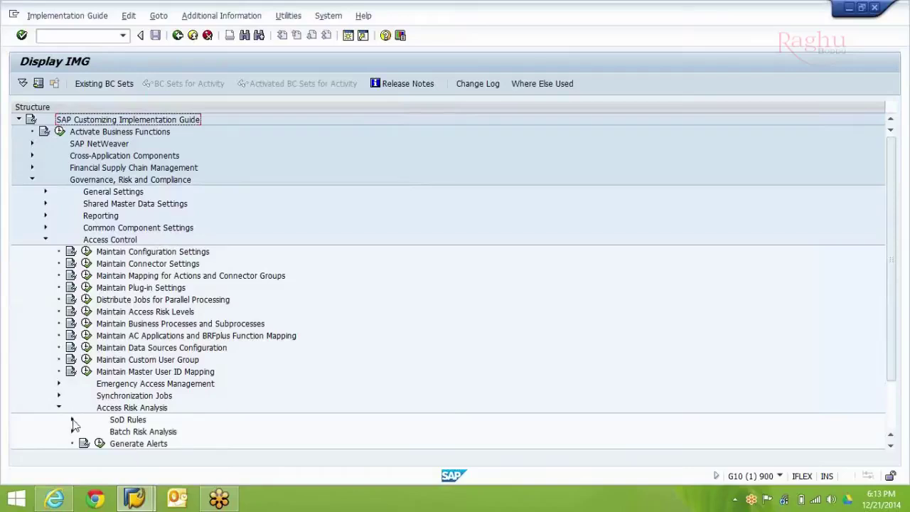
pyautogui.click(71, 419)
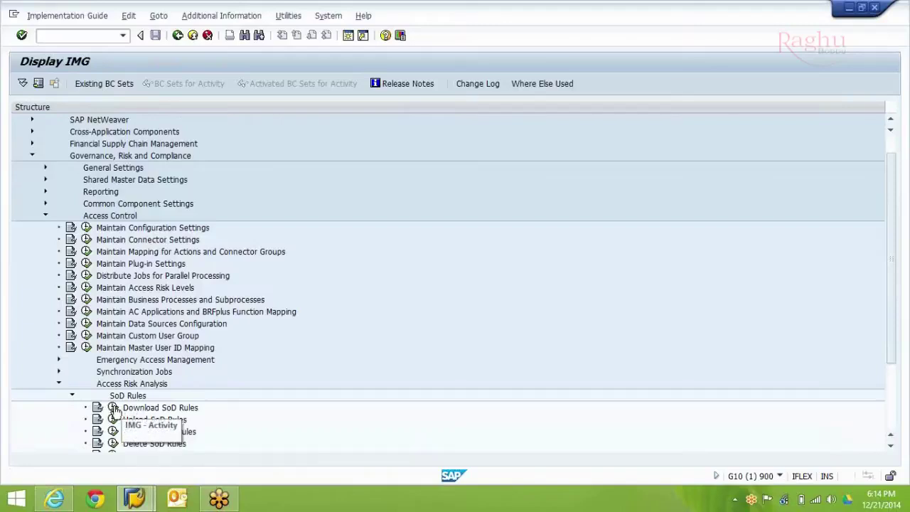
pyautogui.click(113, 409)
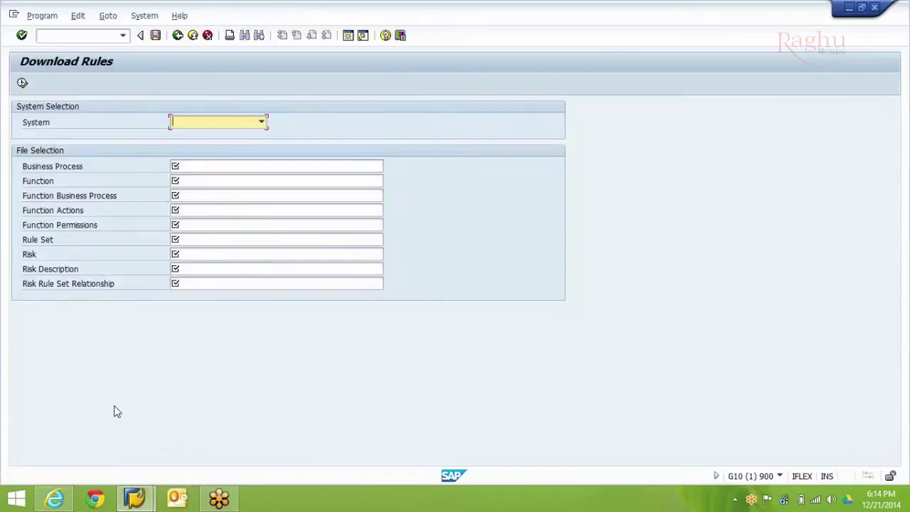
# Step: Check the transaction code of the Download Rules screen and set the system to SAP_R3_LG
pyautogui.click(780, 476)
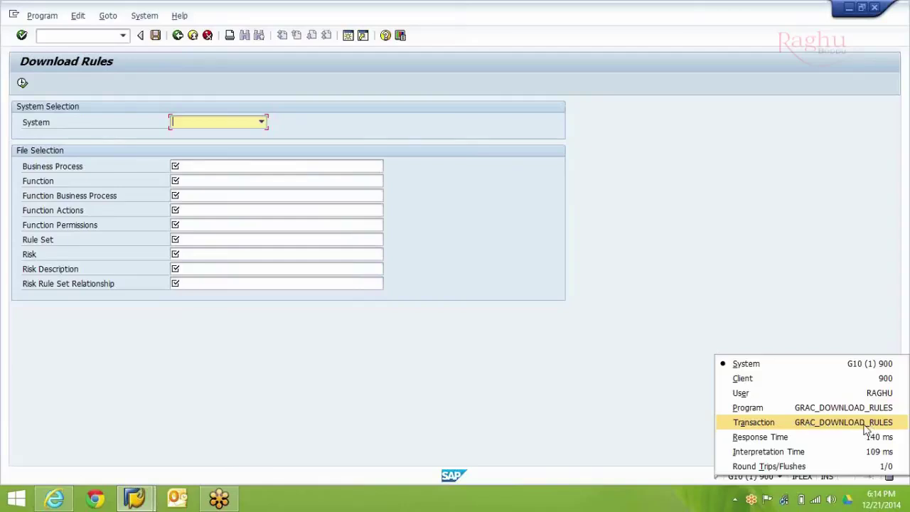
pyautogui.click(544, 354)
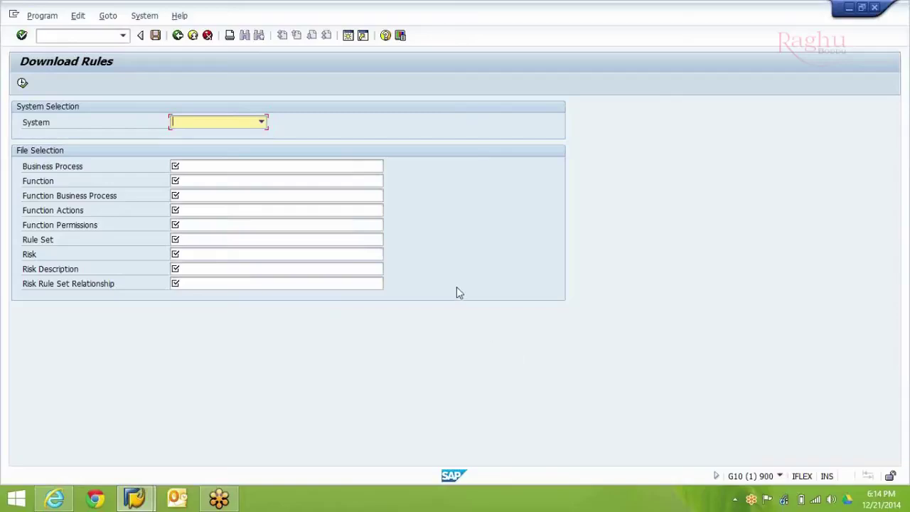
pyautogui.click(261, 123)
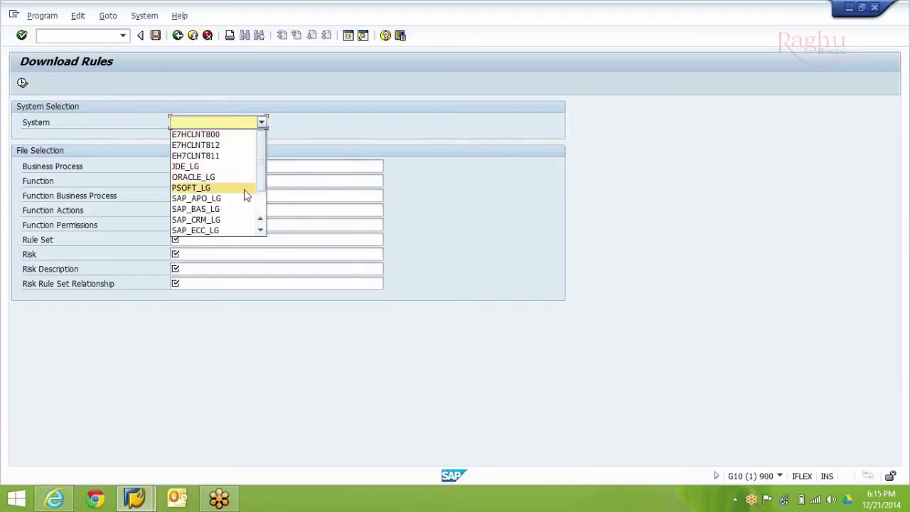
pyautogui.scroll(-2, 261, 203)
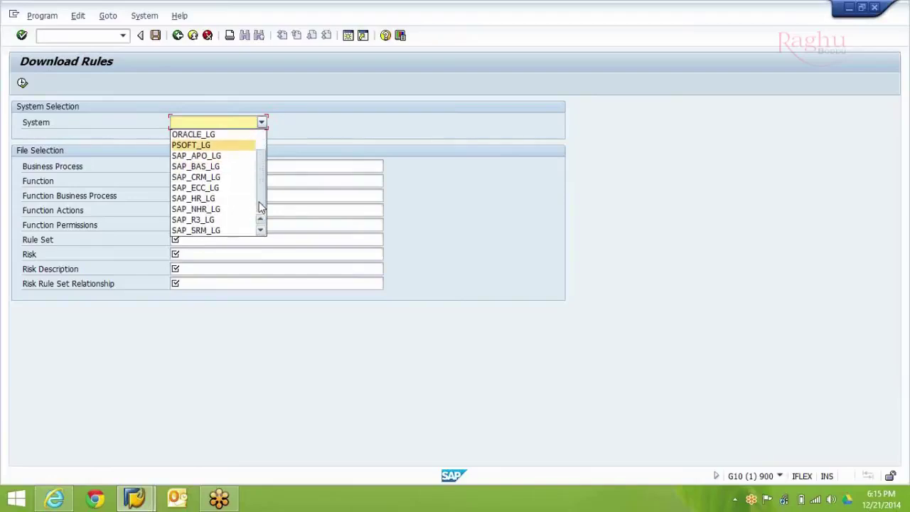
pyautogui.click(227, 221)
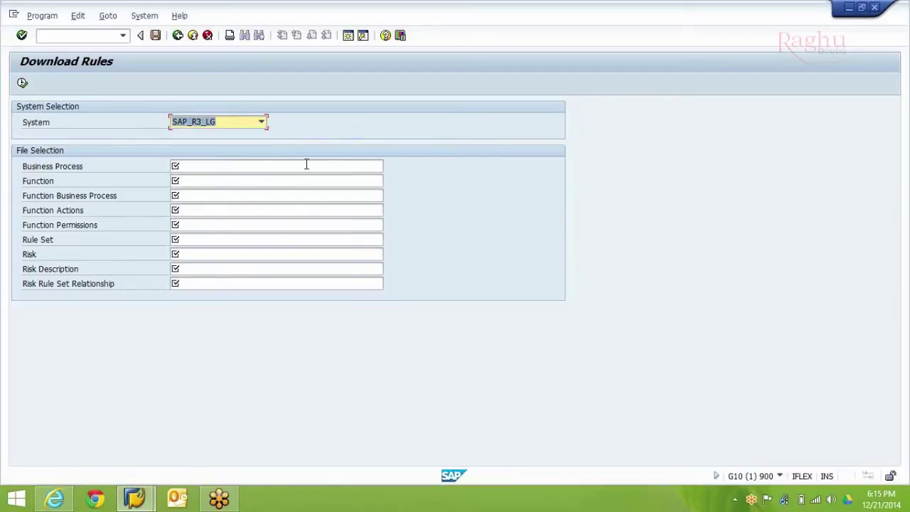
pyautogui.click(375, 165)
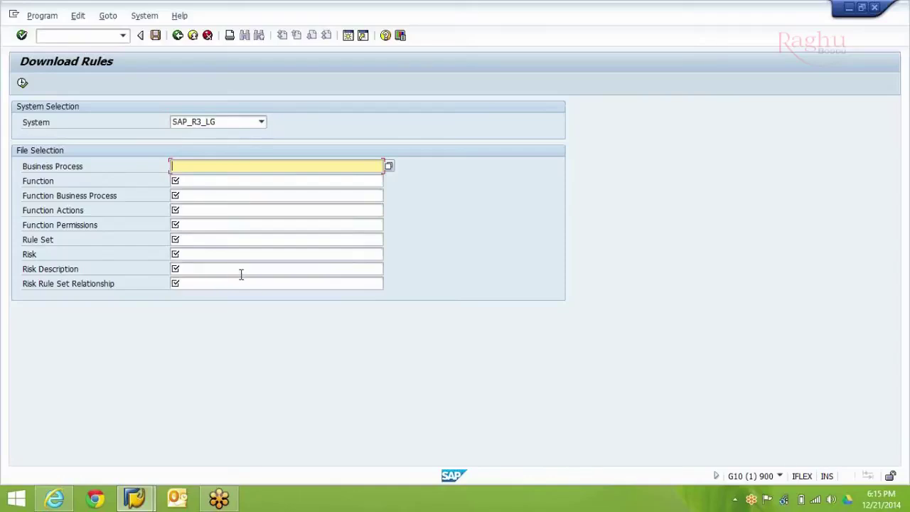
# Step: Create a new folder named Ruleset Download on the Windows desktop
pyautogui.press('super+d')
pyautogui.rightClick(372, 282)
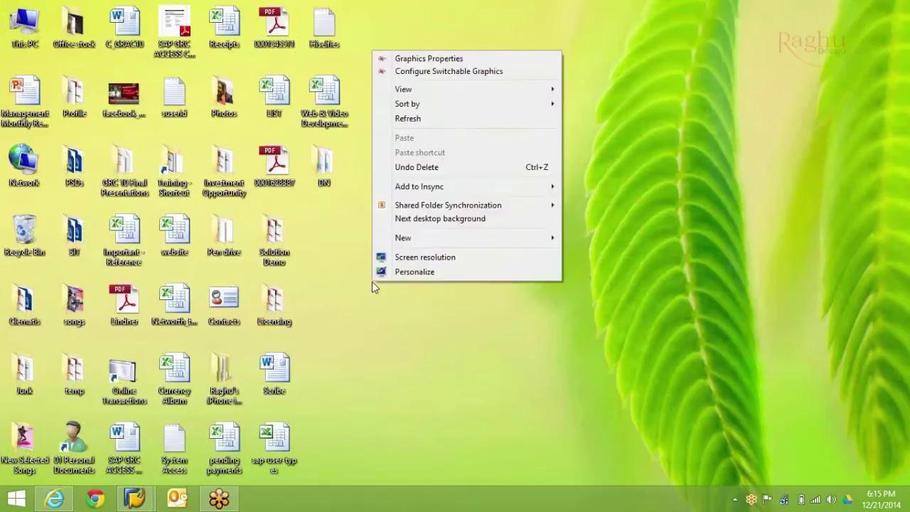
pyautogui.moveTo(476, 235)
pyautogui.click(636, 237)
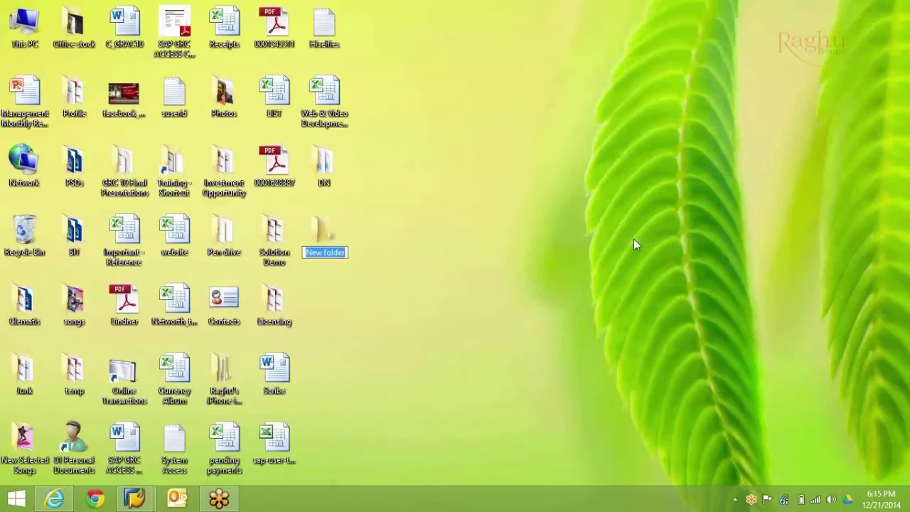
pyautogui.write('Ruleset')
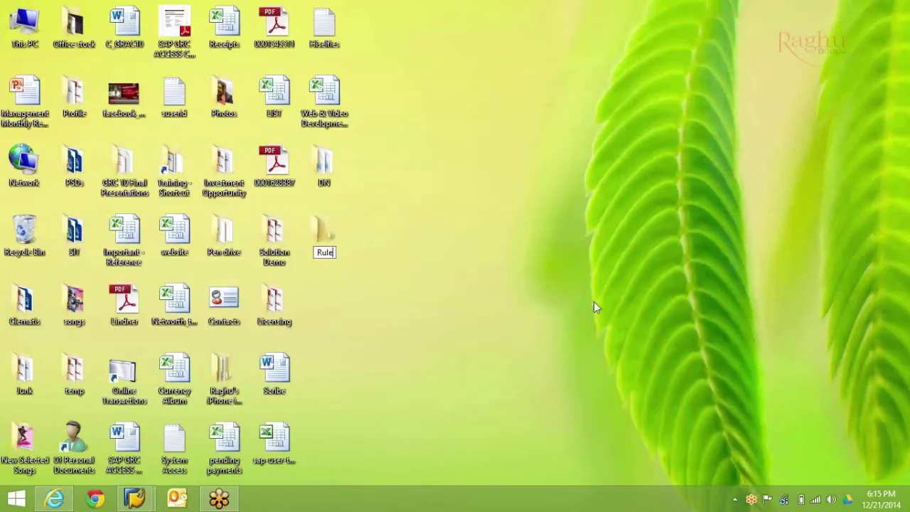
pyautogui.write('Download')
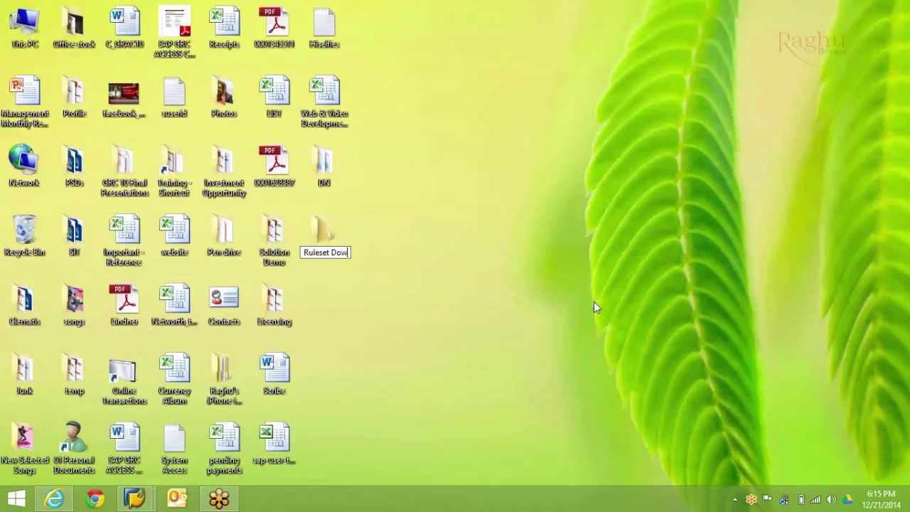
pyautogui.press('Return')
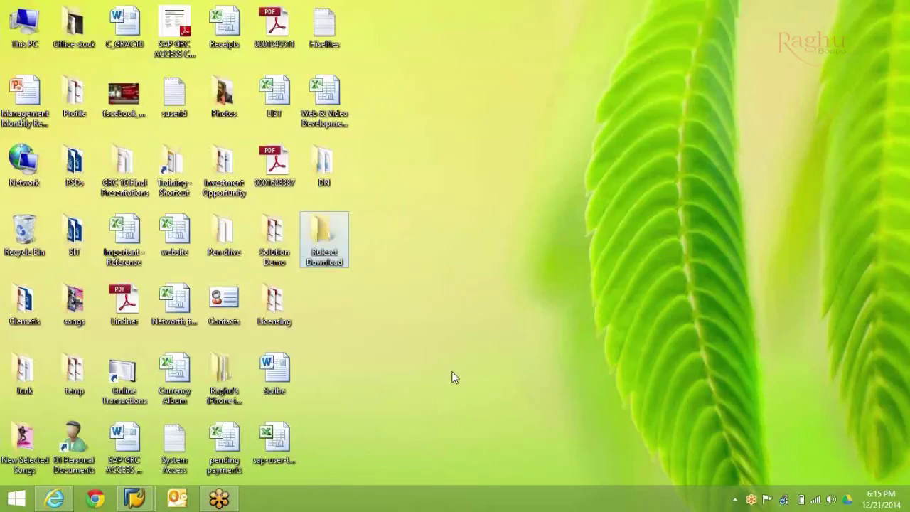
# Step: Switch back to the SAP Download Rules screen and browse to the desktop's Ruleset Download folder for the Business Process file
pyautogui.click(134, 498)
pyautogui.click(225, 430)
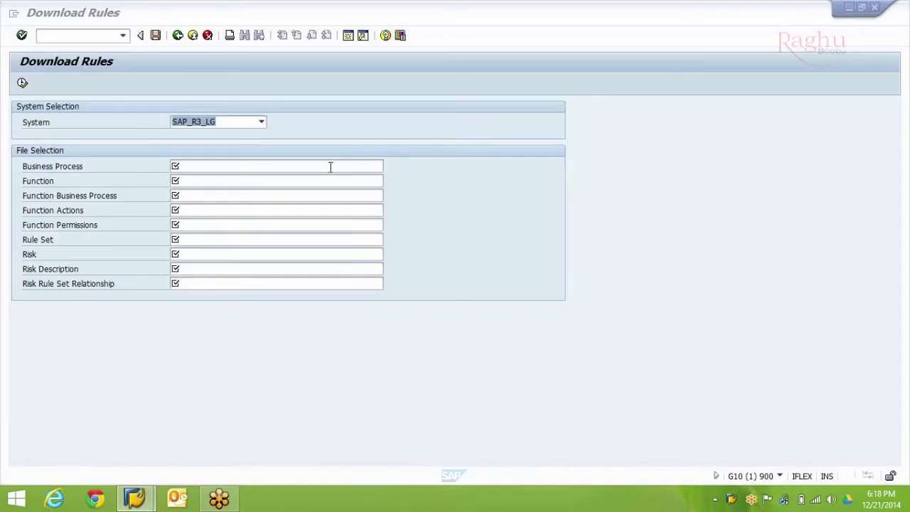
pyautogui.click(330, 167)
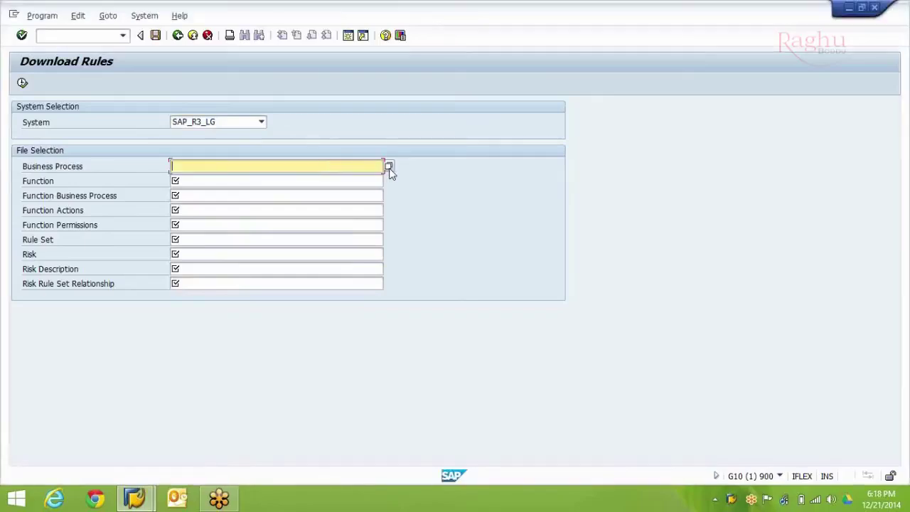
pyautogui.click(388, 165)
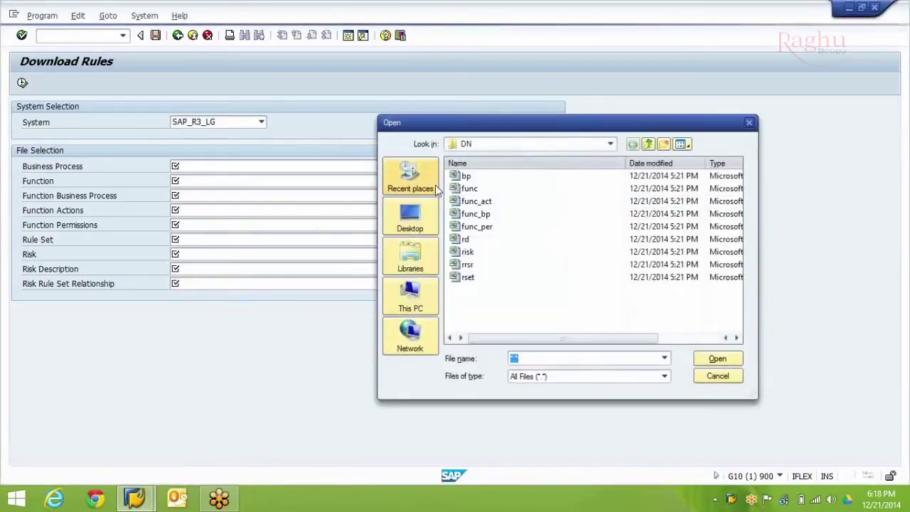
pyautogui.click(411, 217)
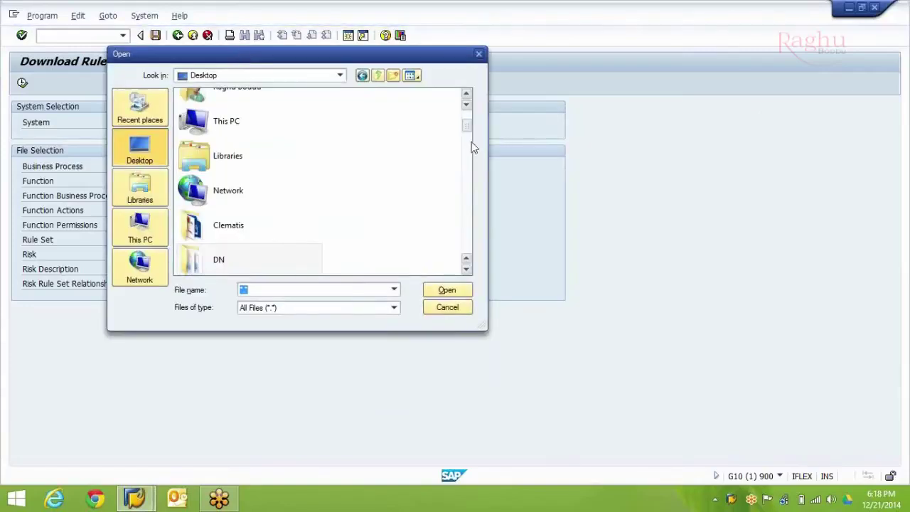
pyautogui.click(468, 269)
pyautogui.click(467, 269)
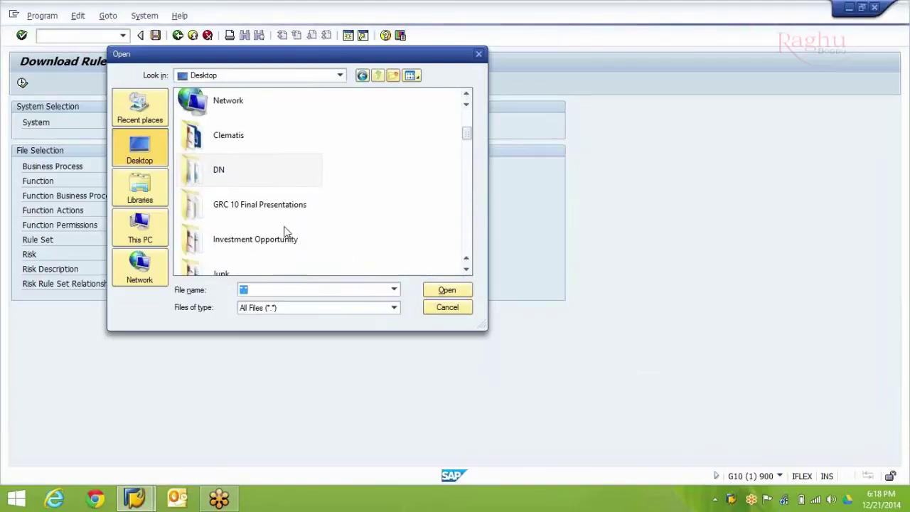
pyautogui.click(285, 239)
pyautogui.scroll(-3, 280, 248)
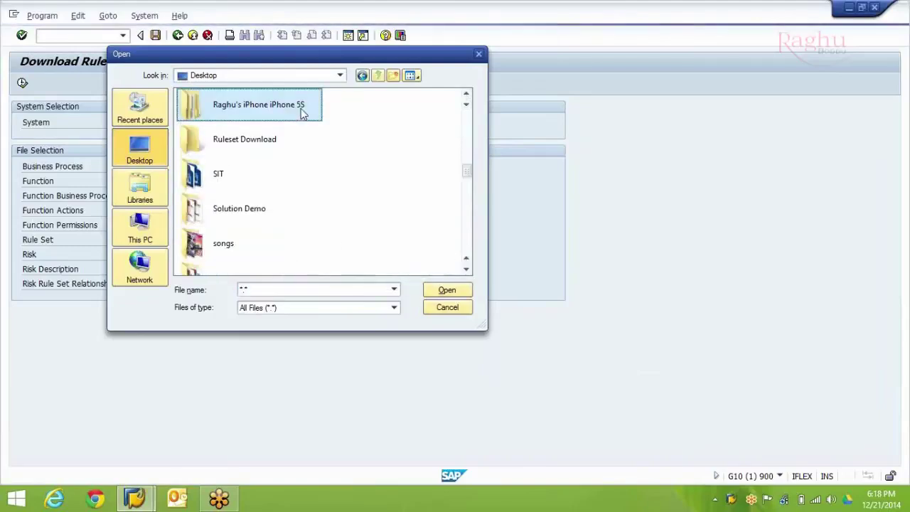
pyautogui.doubleClick(264, 136)
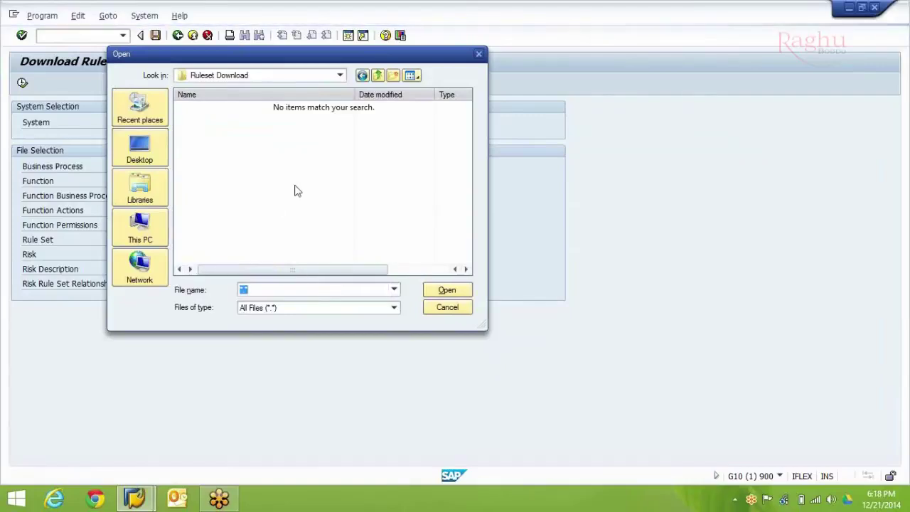
# Step: Name the Business Process file bp.xls and accept it
pyautogui.write('bpx')
pyautogui.press('BackSpace')
pyautogui.write('.xls')
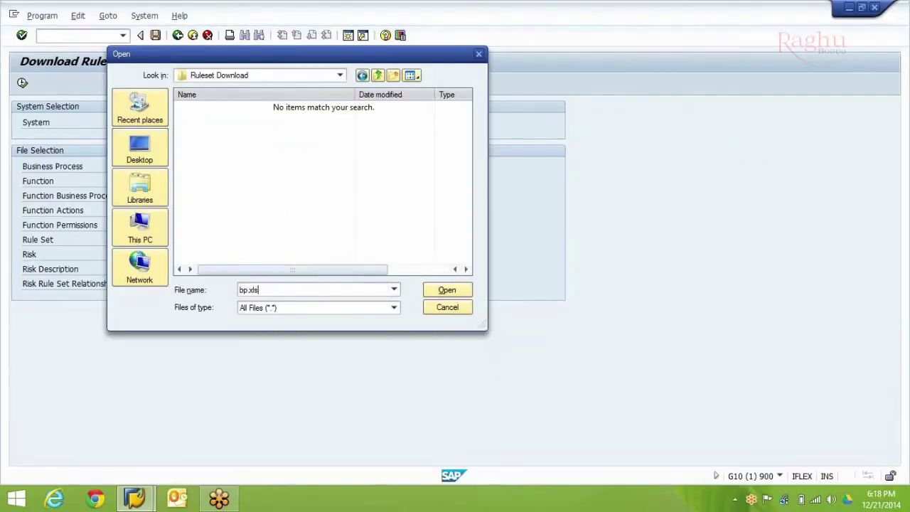
pyautogui.press('Return')
# Step: Copy the Ruleset Download folder path from the Business Process entry and use it to set the Function file to func.xls
pyautogui.moveTo(335, 167); pyautogui.dragTo(197, 165)
pyautogui.hotkey('ctrl', 'c')
pyautogui.click(205, 181)
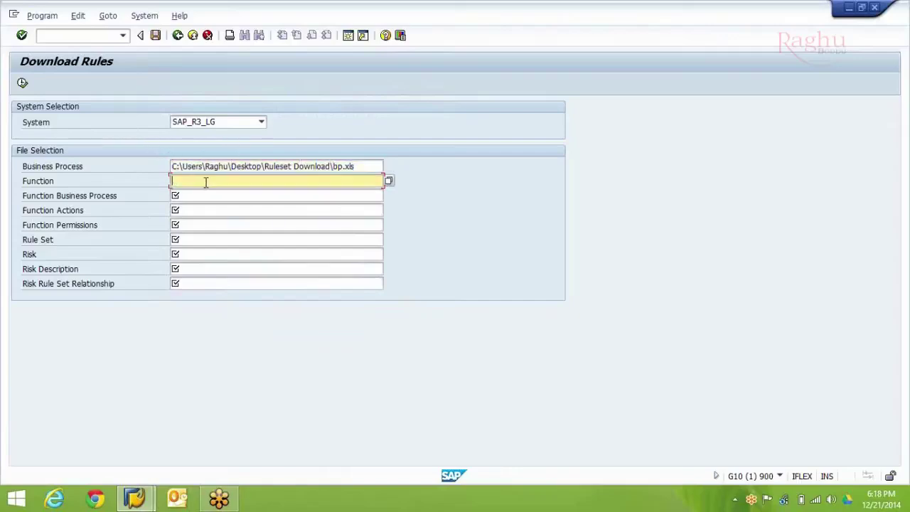
pyautogui.hotkey('ctrl', 'v')
pyautogui.write('func.xl')
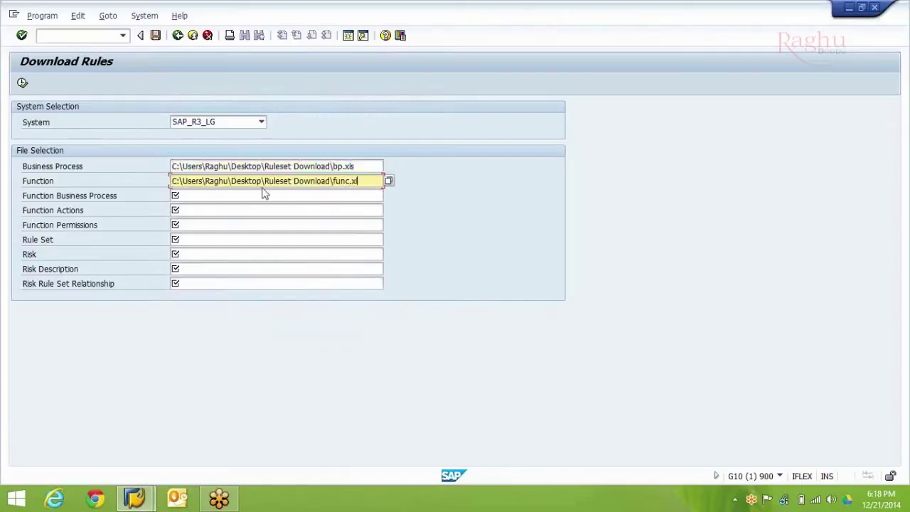
# Step: Set the Function Business Process file to funcbp.xls in the Ruleset Download folder
pyautogui.click(263, 194)
pyautogui.hotkey('ctrl', 'v')
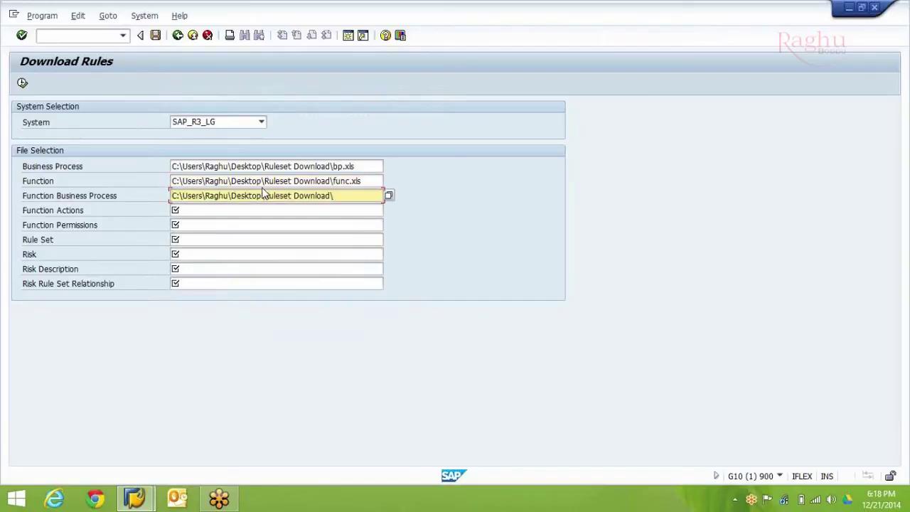
pyautogui.write('fnuncbp.xls')
pyautogui.press('Tab')
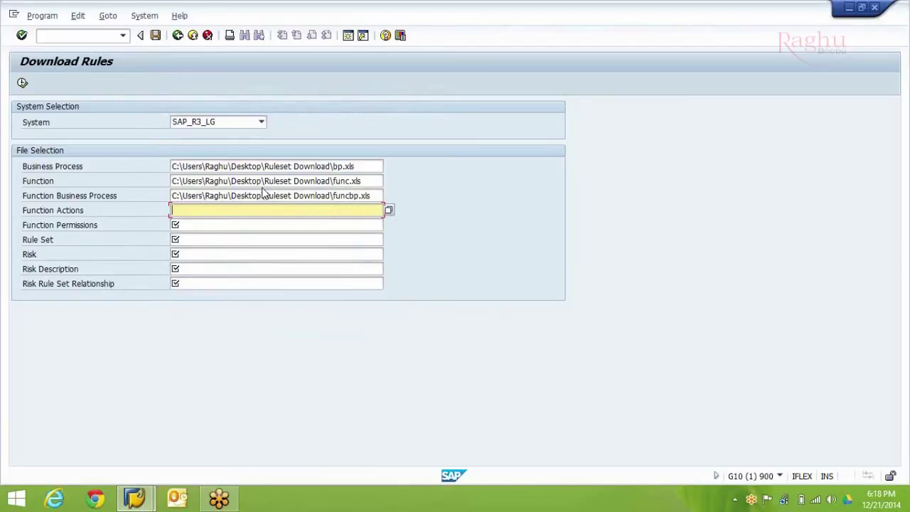
# Step: Set the Function Actions file to funcact.xls in the Ruleset Download folder
pyautogui.hotkey('ctrl', 'v')
pyautogui.write('funcact')
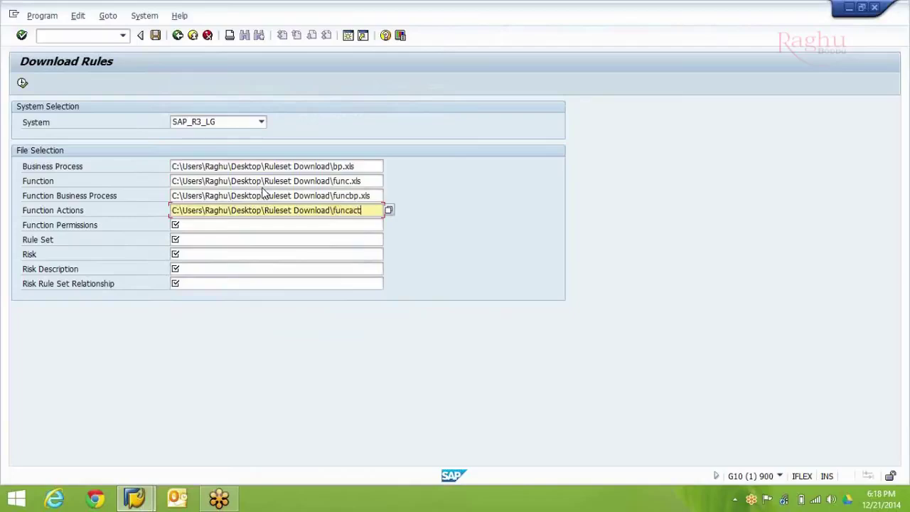
pyautogui.write('.xls')
pyautogui.press('Tab')
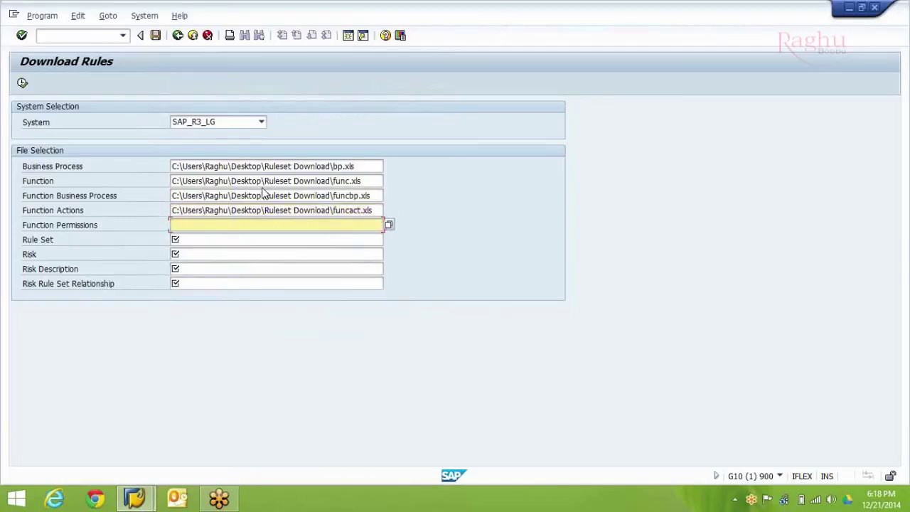
# Step: Set the Function Permissions file to funcperms.xls in the Ruleset Download folder
pyautogui.hotkey('ctrl', 'v')
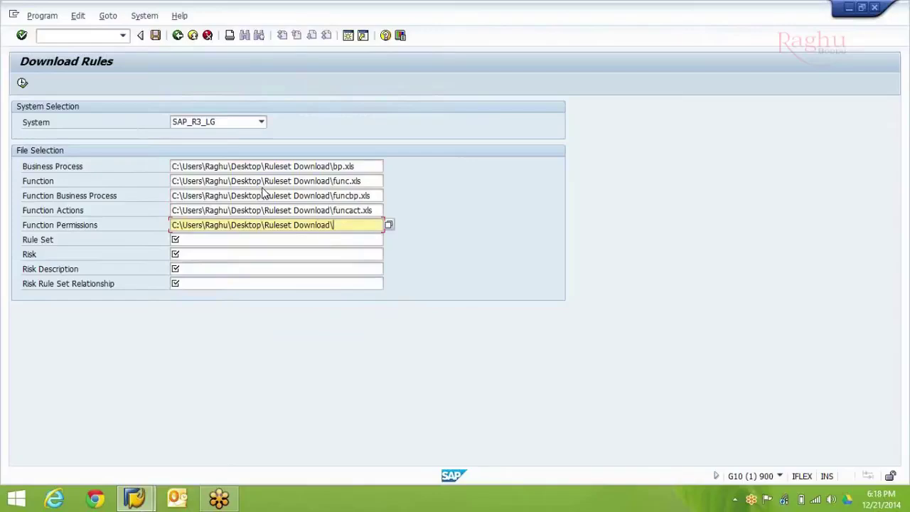
pyautogui.write('func')
pyautogui.write('perm')
pyautogui.write('is')
pyautogui.write('s.')
pyautogui.write('xls')
pyautogui.press('Tab')
# Step: Set the Rule Set file to rset.xls and the Risk file to risk.xls in the Ruleset Download folder
pyautogui.hotkey('ctrl', 'v')
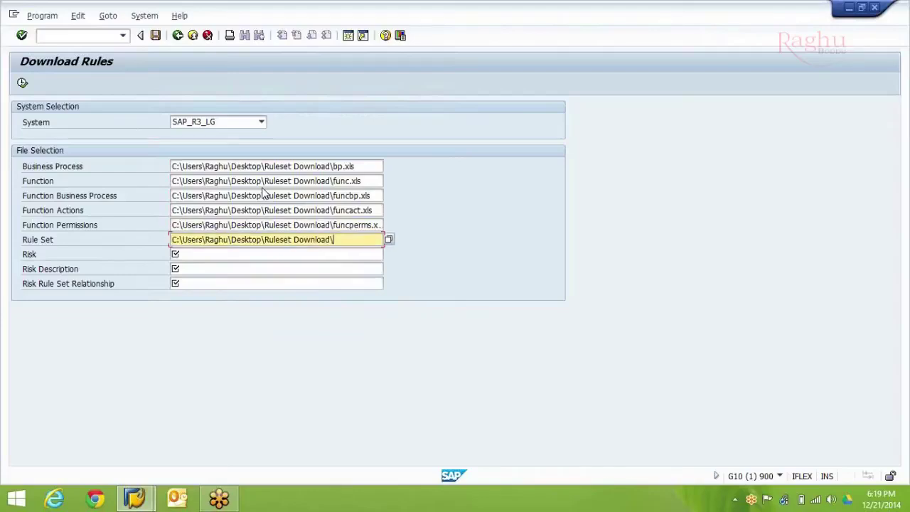
pyautogui.write('rset.xls')
pyautogui.press('Tab')
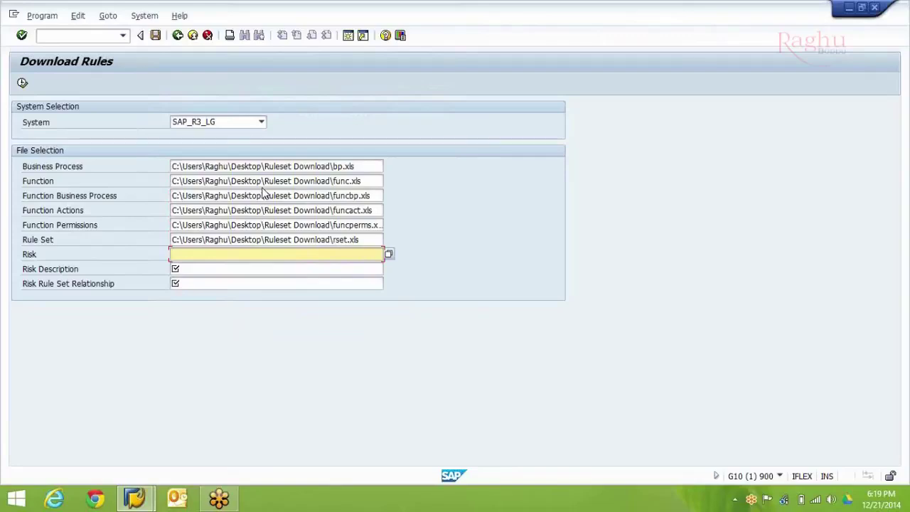
pyautogui.hotkey('ctrl', 'v')
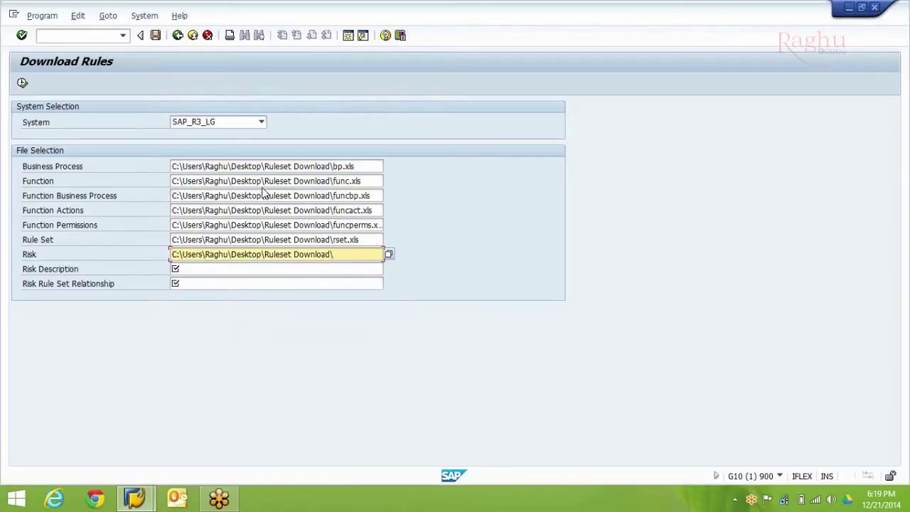
pyautogui.write('risk.xls')
pyautogui.press('Tab')
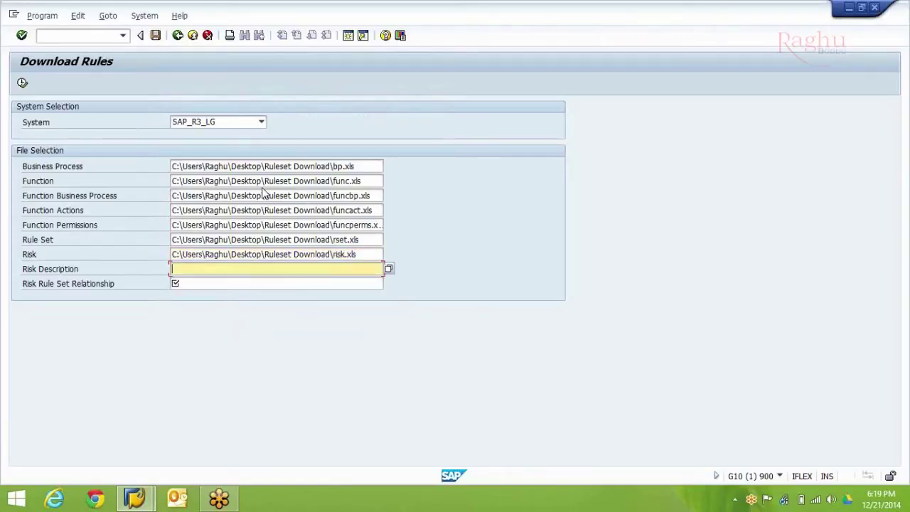
# Step: Set the Risk Description file to risk_desc.xls and the Risk Rule Set Relationship file to rrsr.xls in the same folder
pyautogui.hotkey('ctrl', 'v')
pyautogui.write('ris')
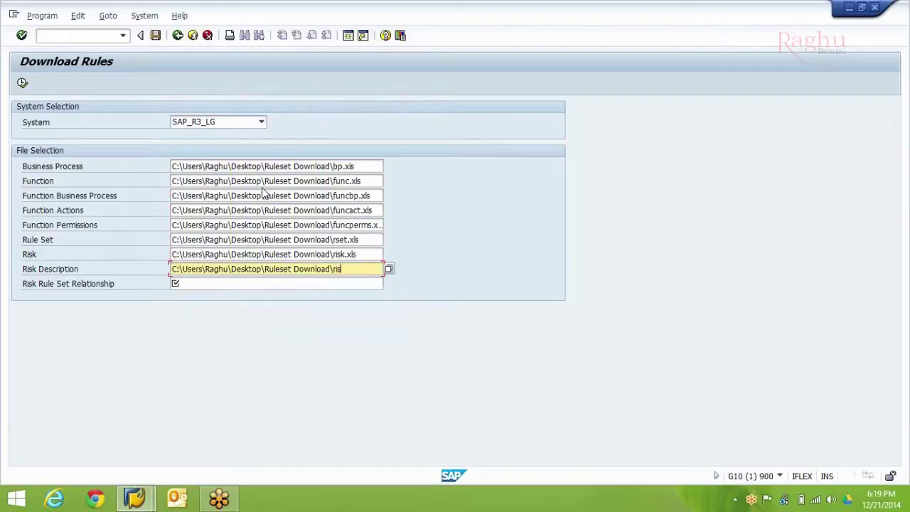
pyautogui.write('k_desc.xls')
pyautogui.press('Tab')
pyautogui.hotkey('ctrl', 'v')
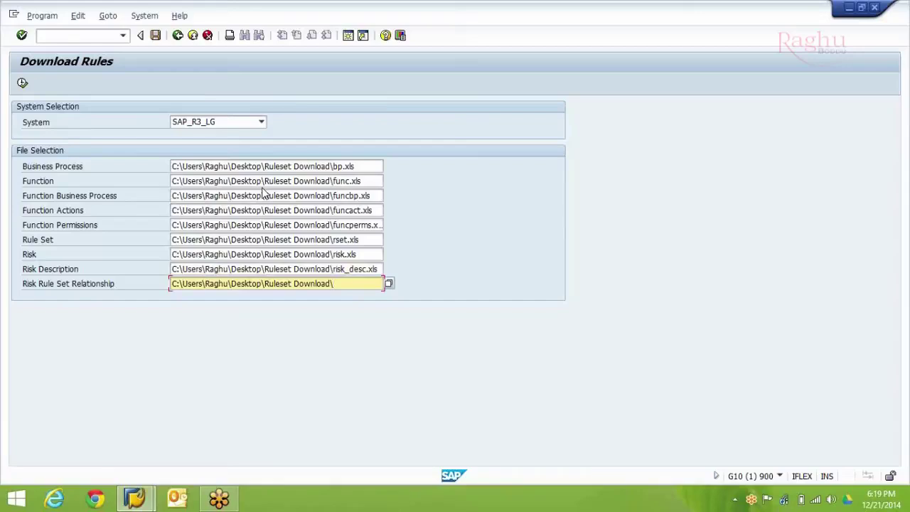
pyautogui.write('rrsr.xls')
# Step: Execute the rule download for SAP_R3_LG and return to the SAP Easy Access screen
pyautogui.press('F8')
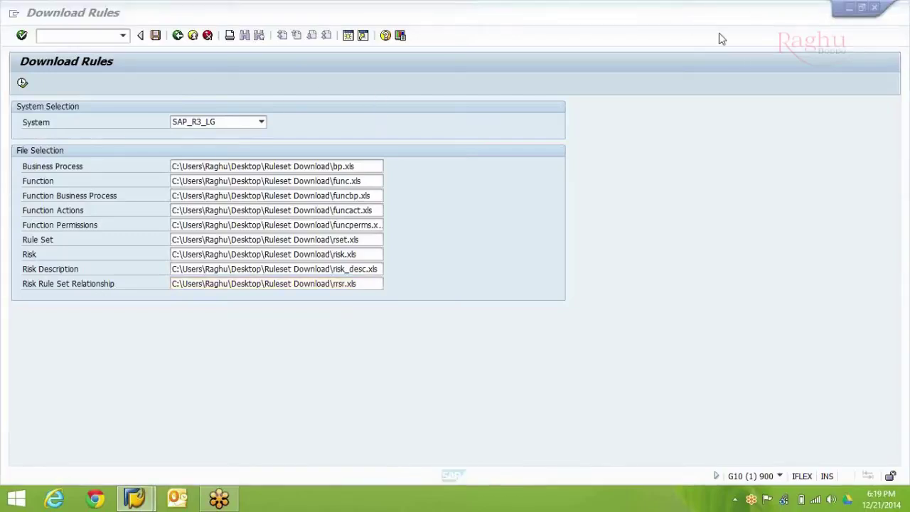
pyautogui.click(22, 83)
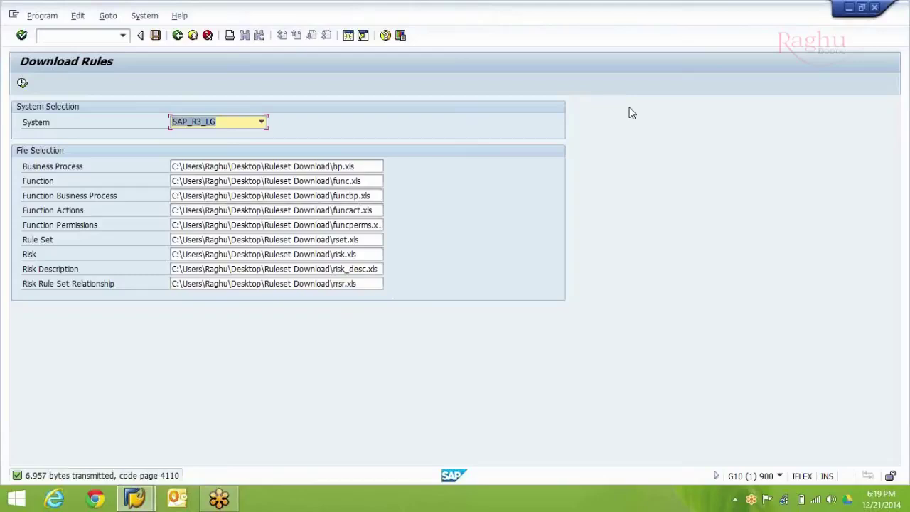
pyautogui.click(179, 36)
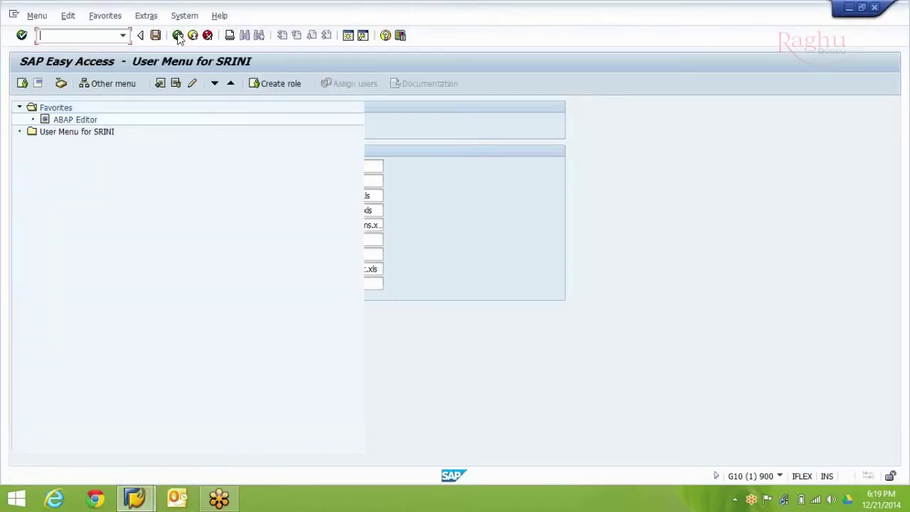
# Step: Open the bp file from the desktop's Ruleset Download folder in Excel, examine its business processes, and close it
pyautogui.press('super+d')
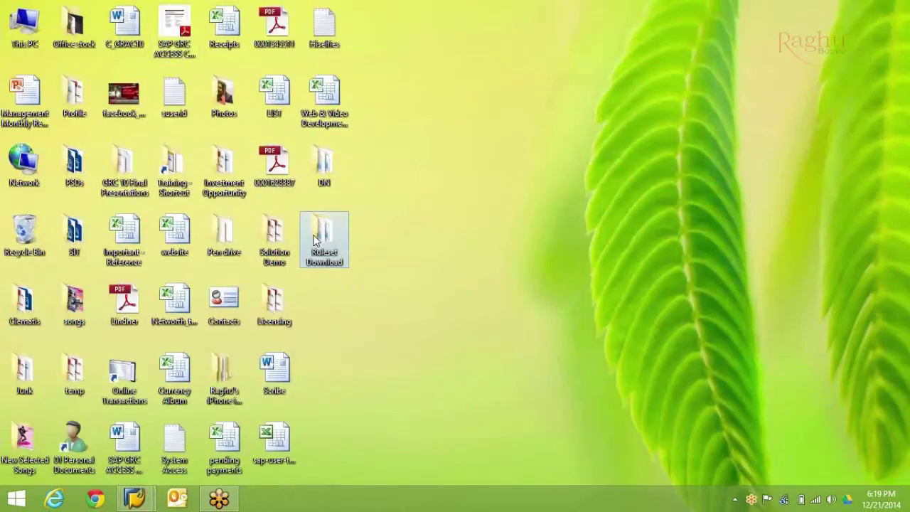
pyautogui.doubleClick(316, 240)
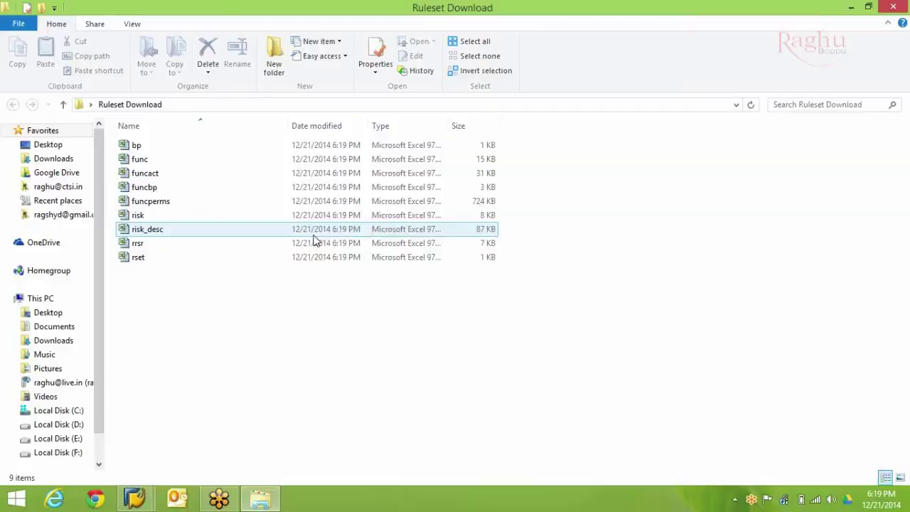
pyautogui.click(173, 145)
pyautogui.doubleClick(176, 146)
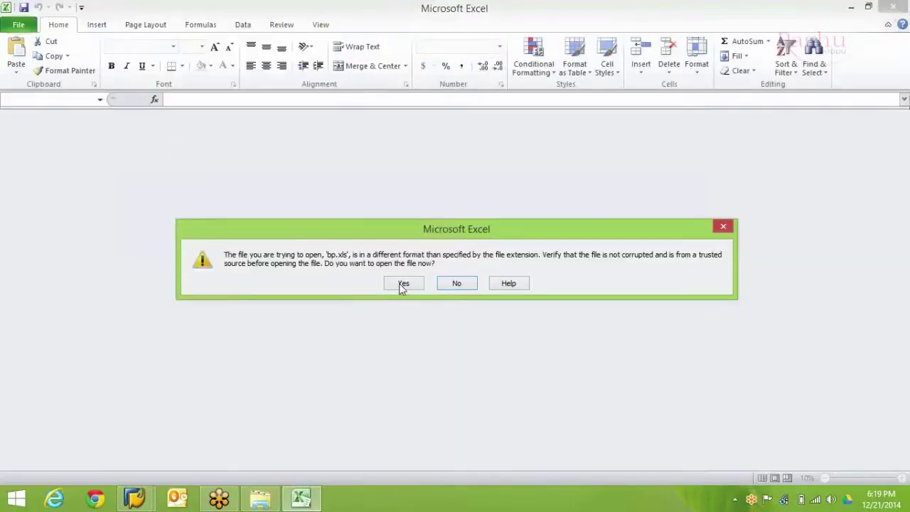
pyautogui.click(402, 283)
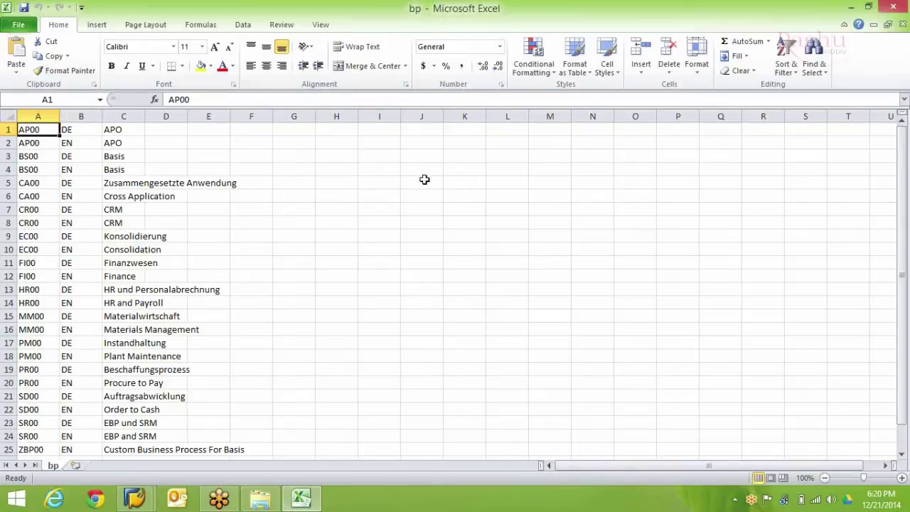
pyautogui.click(894, 7)
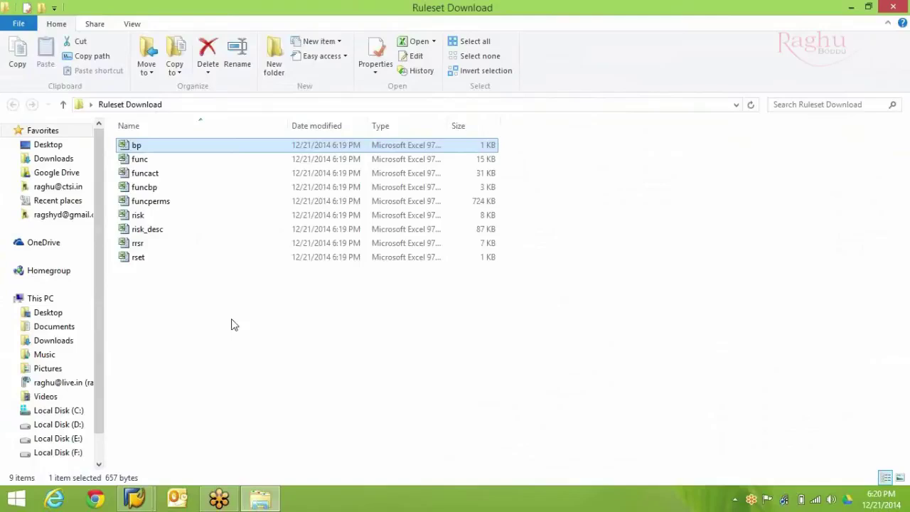
# Step: Open the rset file from the Ruleset Download folder in Excel, accepting the file format mismatch
pyautogui.click(226, 322)
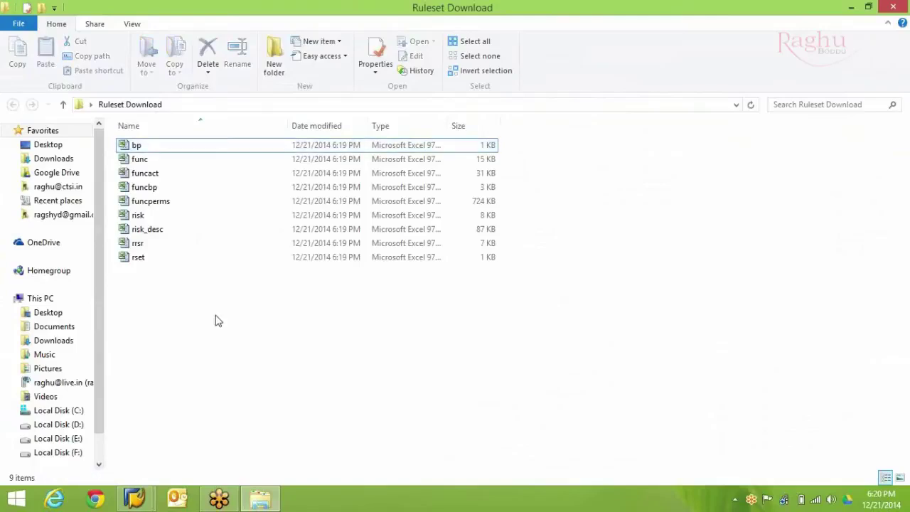
pyautogui.click(139, 260)
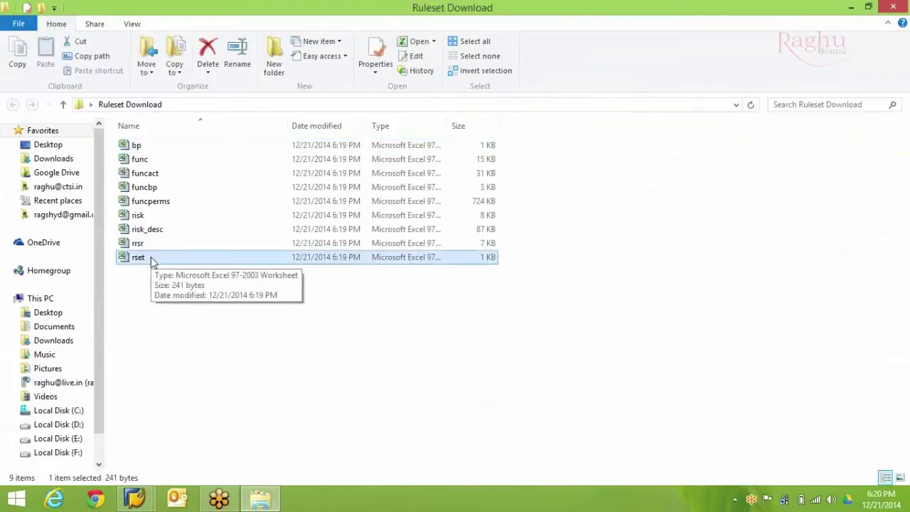
pyautogui.doubleClick(151, 258)
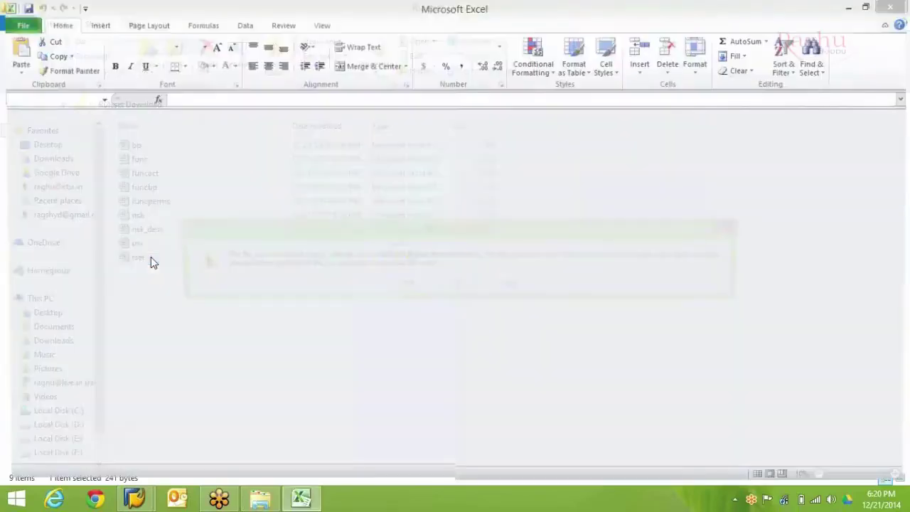
pyautogui.click(409, 285)
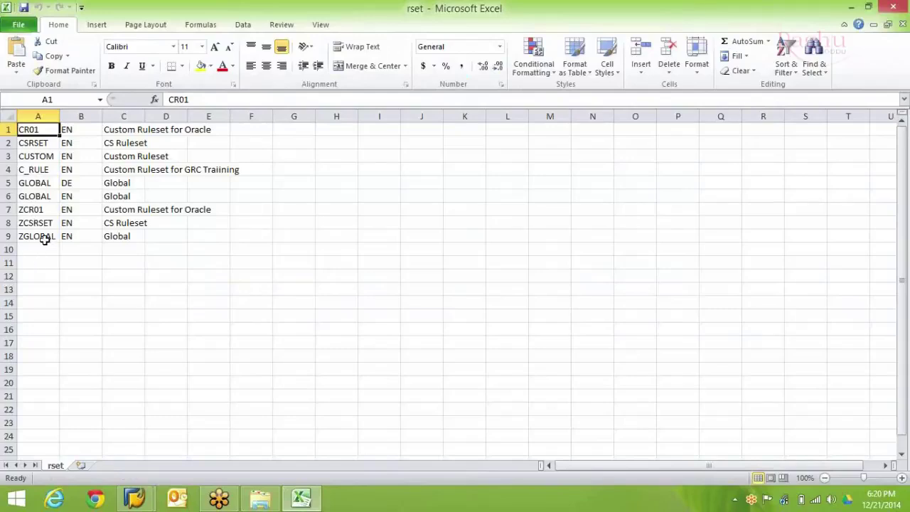
# Step: Rename the GLOBAL rule set IDs in cells A5 and A6 to GLOBAL_B
pyautogui.moveTo(28, 182); pyautogui.dragTo(143, 194)
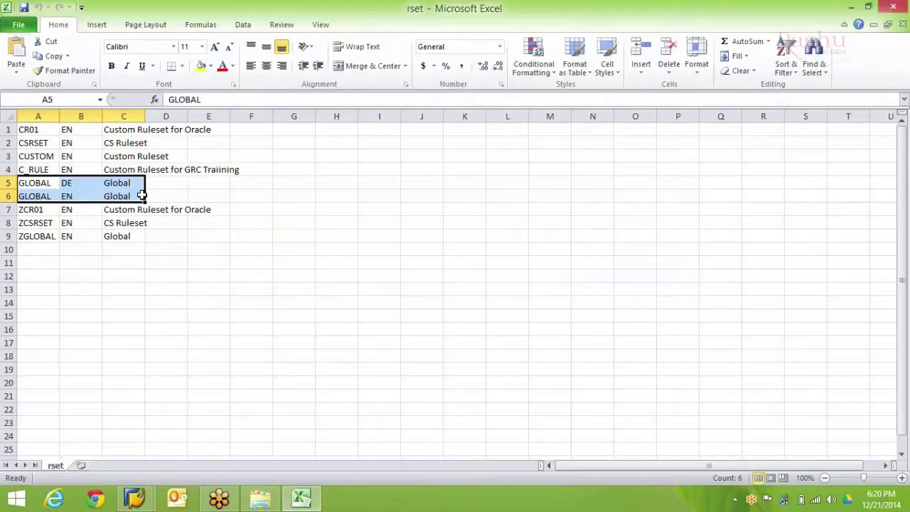
pyautogui.doubleClick(20, 183)
pyautogui.write('Z')
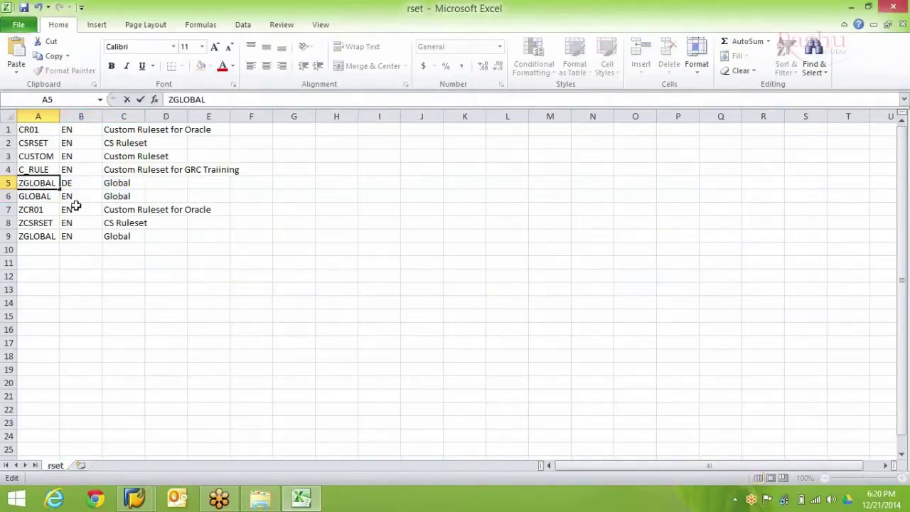
pyautogui.press('BackSpace')
pyautogui.press('Right')
pyautogui.press('Right')
pyautogui.press('Right')
pyautogui.press('Right')
pyautogui.press('Right')
pyautogui.press('Right')
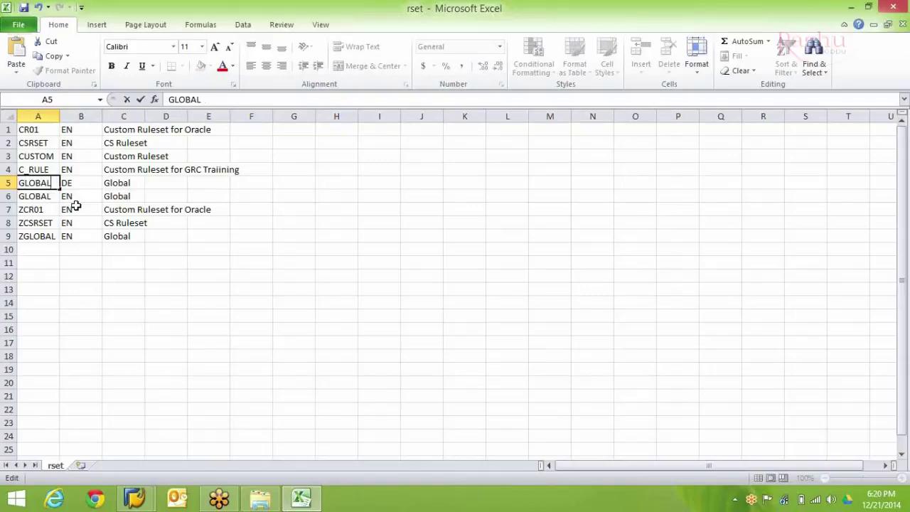
pyautogui.write('_B')
pyautogui.press('Return')
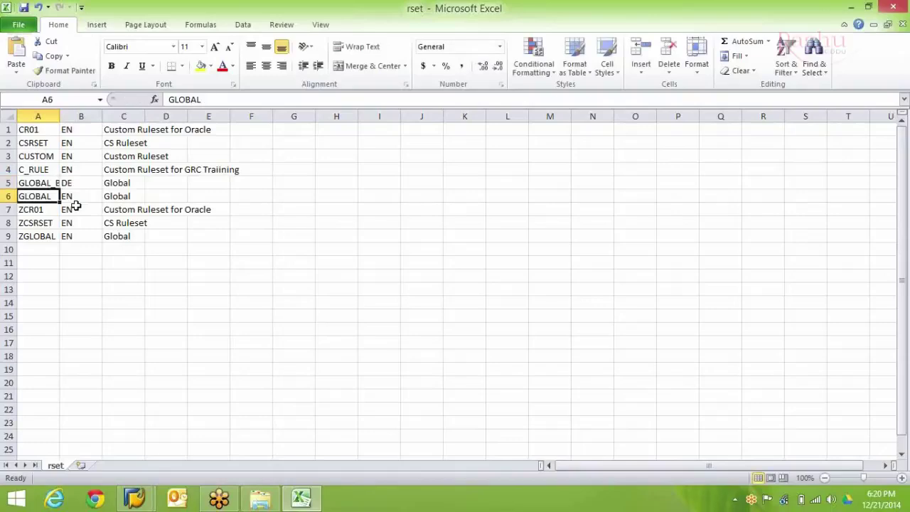
pyautogui.press('F2')
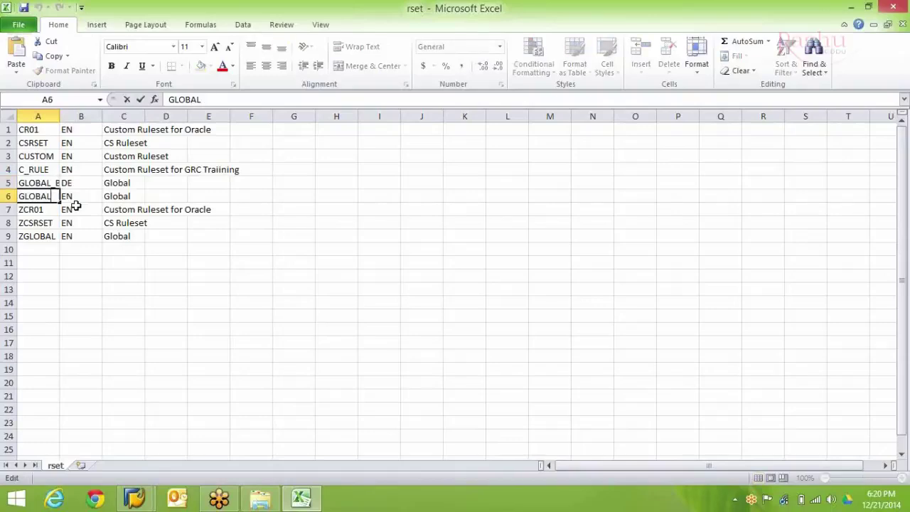
pyautogui.write('_B')
pyautogui.press('Return')
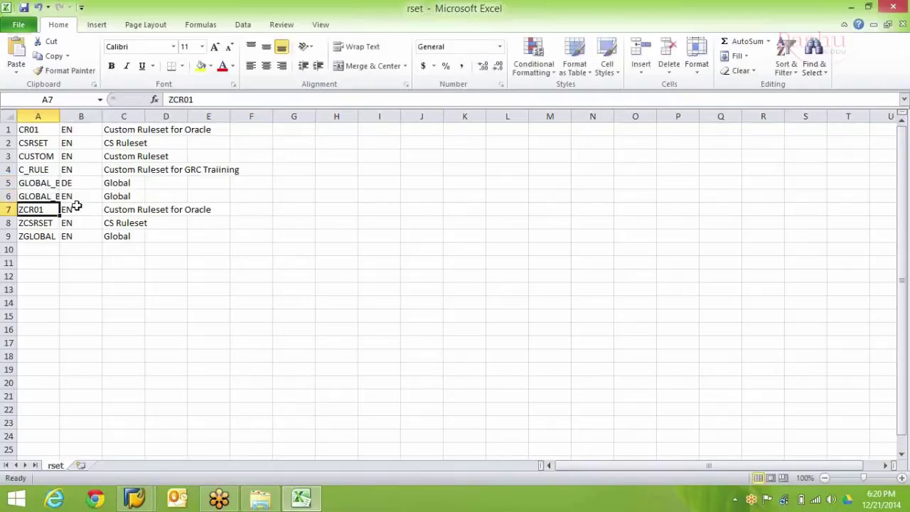
# Step: Change the descriptions of both renamed rule set rows, cells C5 and C6, to Global - Backup
pyautogui.click(133, 184)
pyautogui.press('F2')
pyautogui.write('B')
pyautogui.press('BackSpace')
pyautogui.write('- Backup')
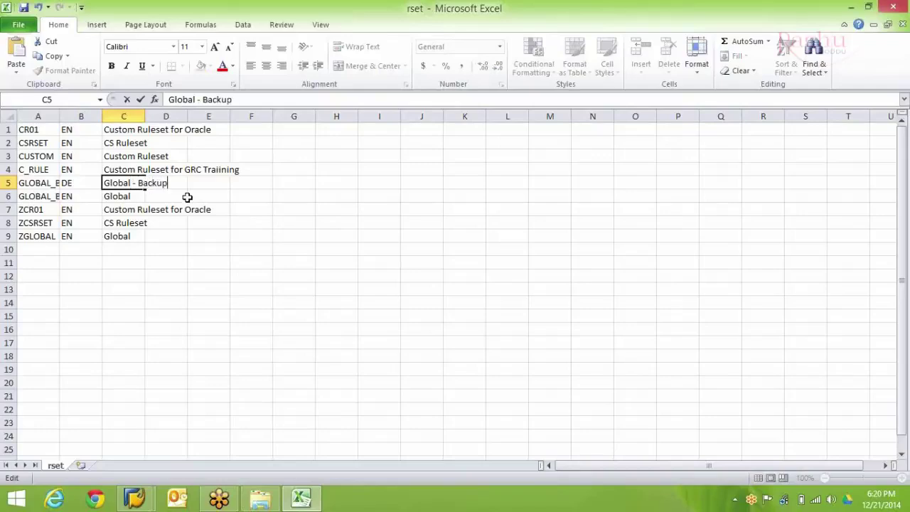
pyautogui.press('Return')
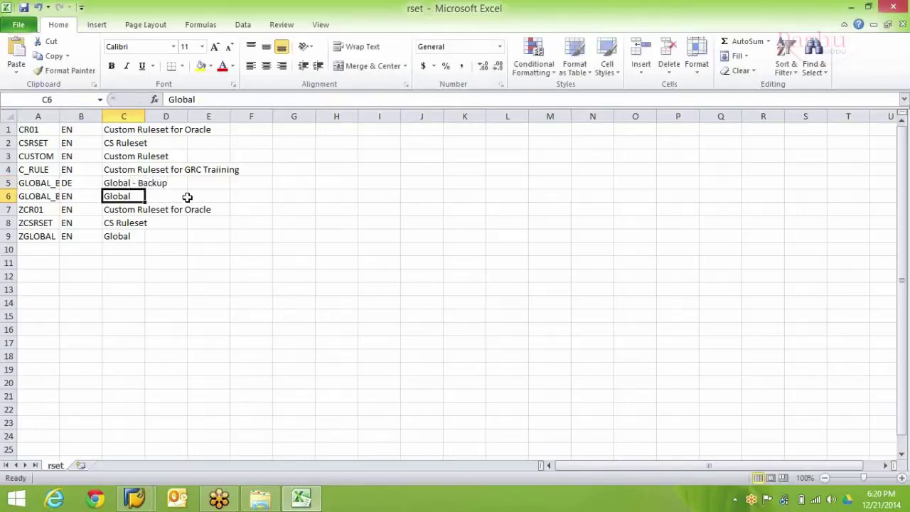
pyautogui.press('F2')
pyautogui.write('- Backup')
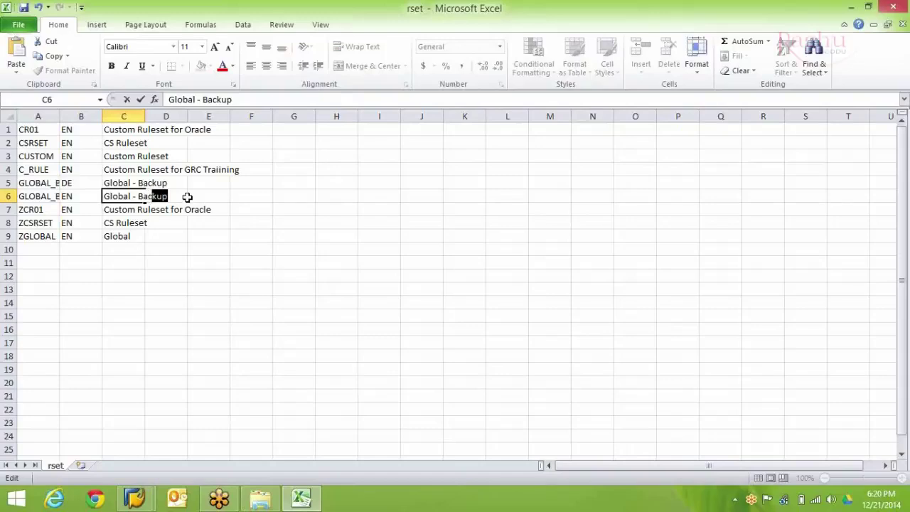
pyautogui.press('Return')
pyautogui.press('Left')
pyautogui.press('Left')
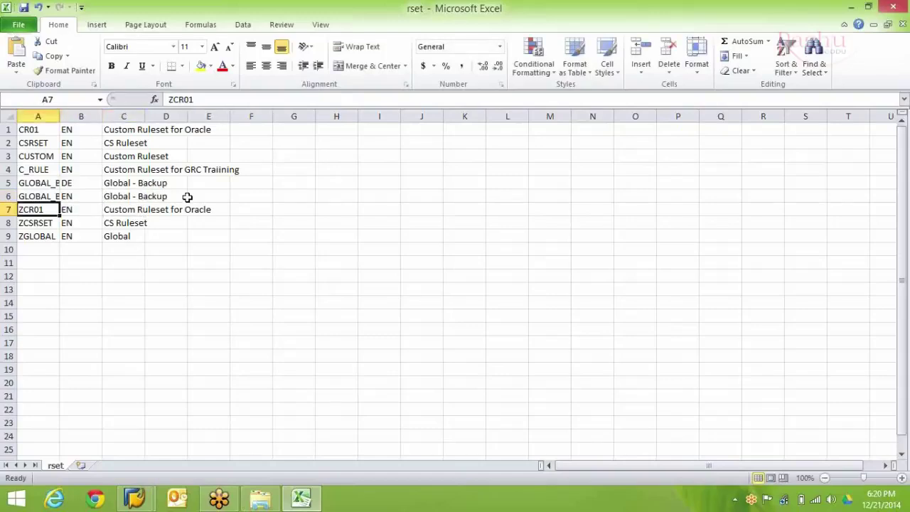
# Step: Go through the rule set IDs in column A from the last row up to the first
pyautogui.press('Down')
pyautogui.press('Down')
pyautogui.press('Down')
pyautogui.press('Up')
pyautogui.press('Up')
pyautogui.press('Up')
pyautogui.press('Up')
pyautogui.press('Up')
pyautogui.press('Up')
pyautogui.press('Up')
pyautogui.press('Up')
pyautogui.press('Up')
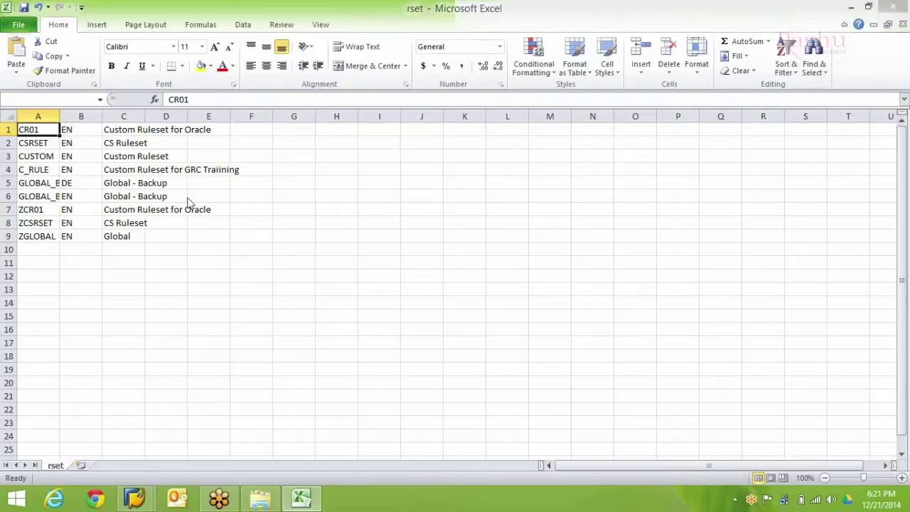
# Step: Save the edited rset.xls in its existing file format and close the workbook
pyautogui.click(404, 295)
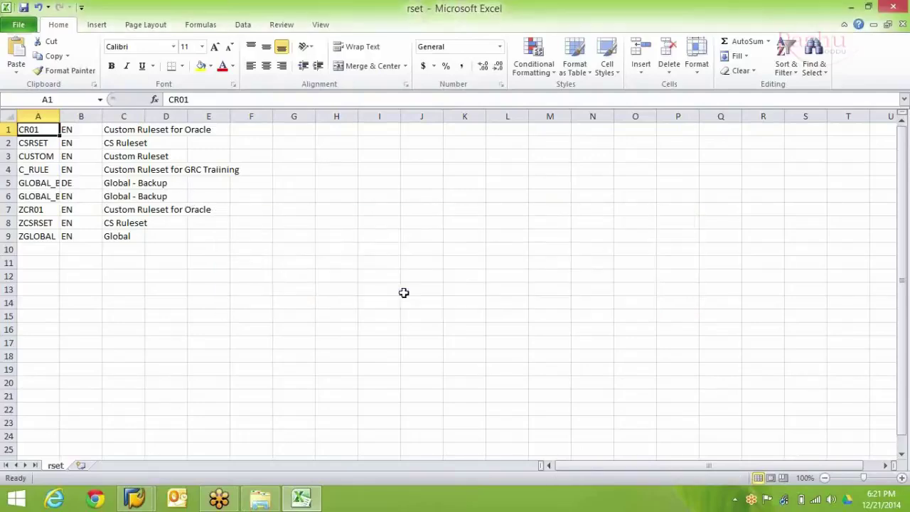
pyautogui.click(901, 7)
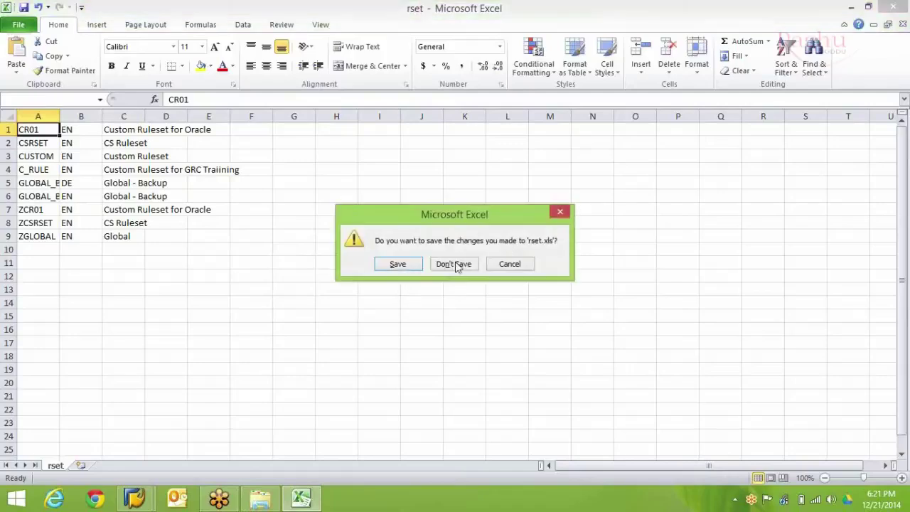
pyautogui.click(448, 265)
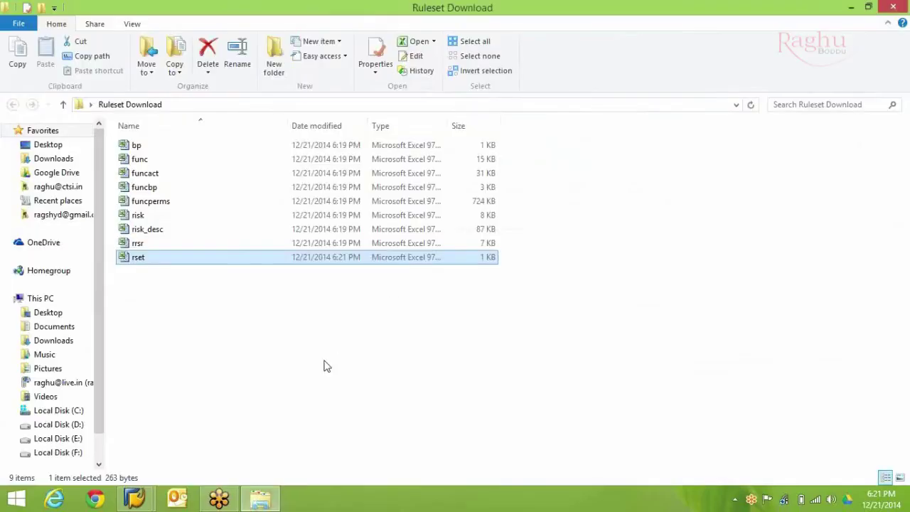
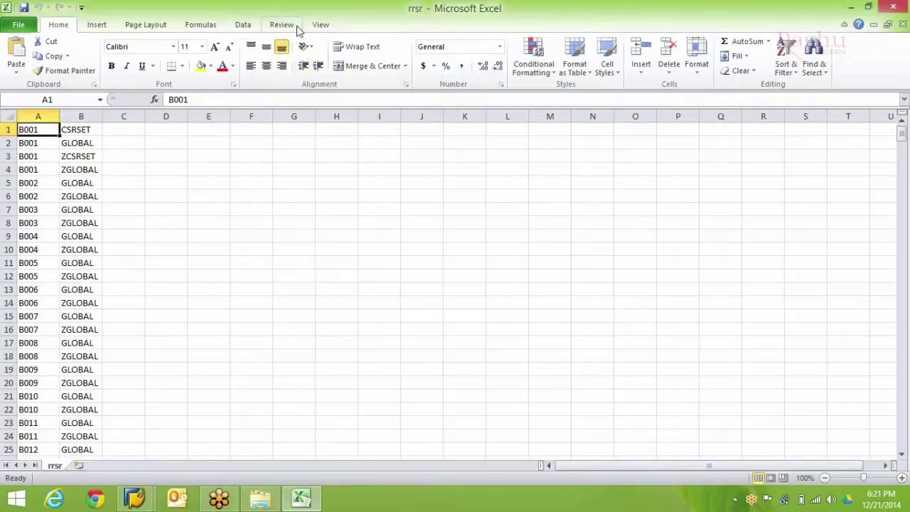
# Step: Filter column B of the rrsr sheet to show only the GLOBAL rule set rows
pyautogui.click(245, 27)
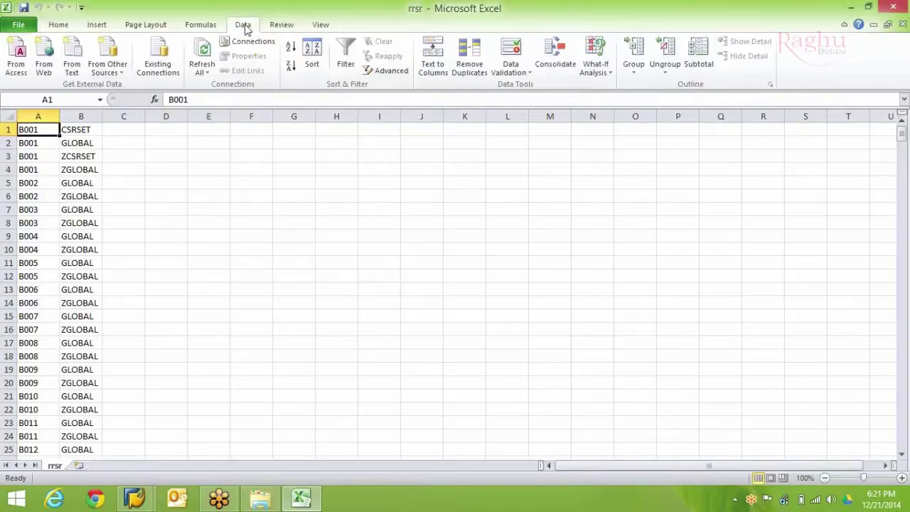
pyautogui.click(345, 57)
pyautogui.click(96, 130)
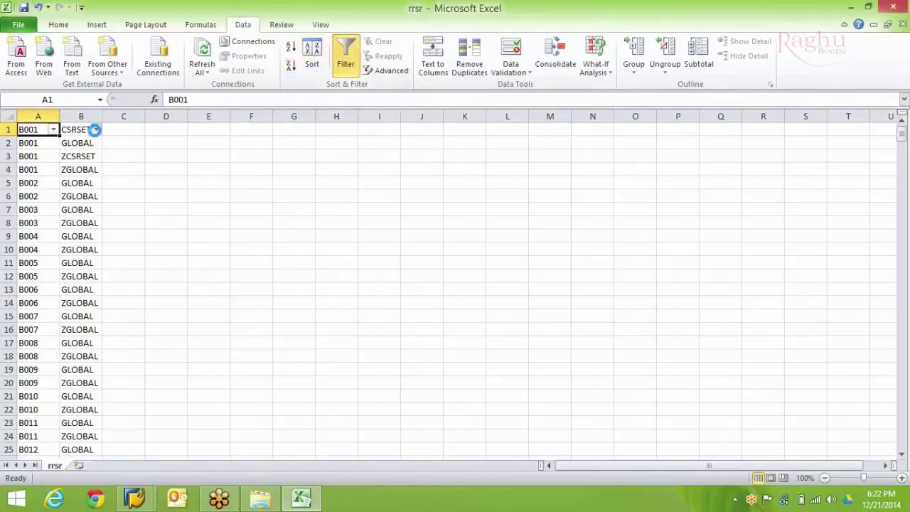
pyautogui.click(41, 252)
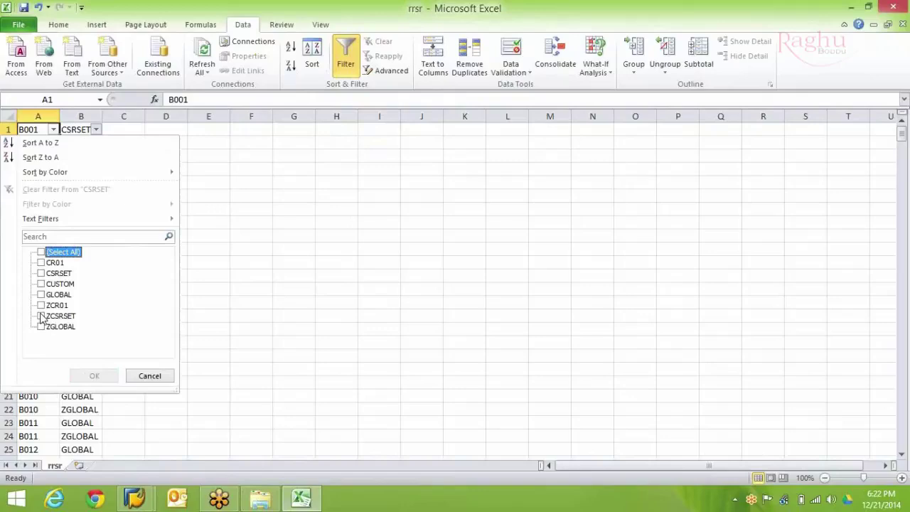
pyautogui.click(41, 294)
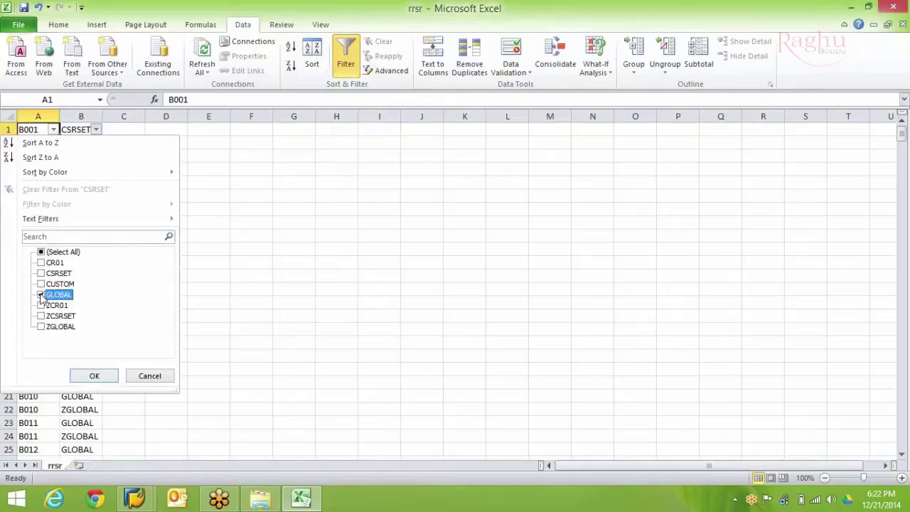
pyautogui.click(94, 375)
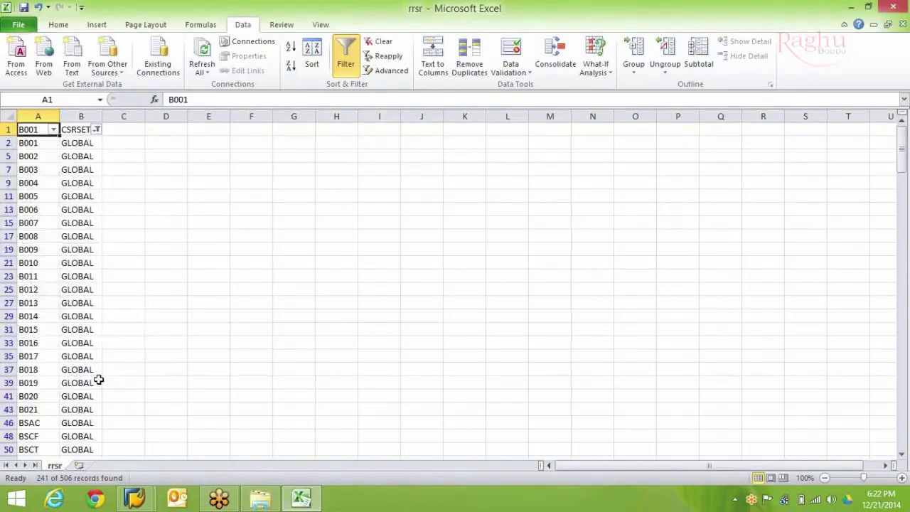
# Step: Go through the filtered GLOBAL entries in column B from B2 to the last row and back
pyautogui.click(89, 171)
pyautogui.click(81, 144)
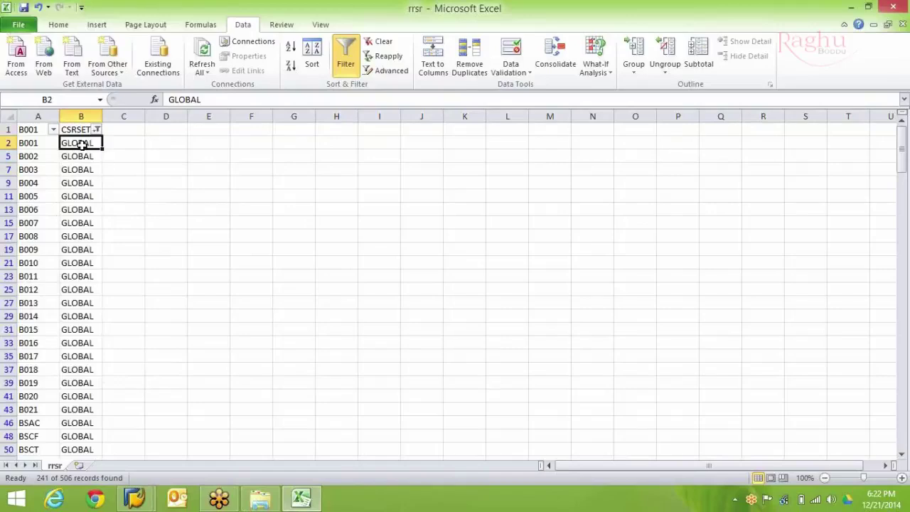
pyautogui.hotkey('ctrl', 'shift', 'Down')
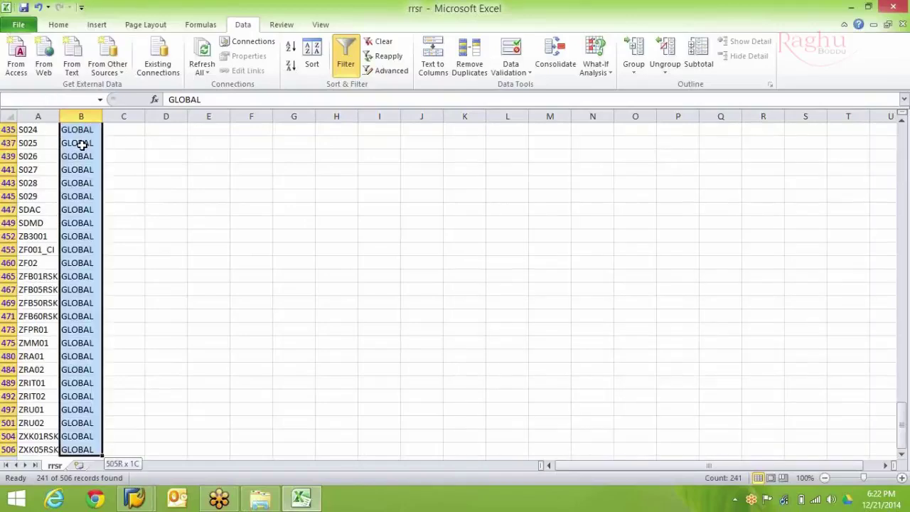
pyautogui.hotkey('ctrl', 'Up')
pyautogui.hotkey('ctrl', 'Down')
pyautogui.press('Up')
pyautogui.hotkey('ctrl', 'Up')
pyautogui.press('Down')
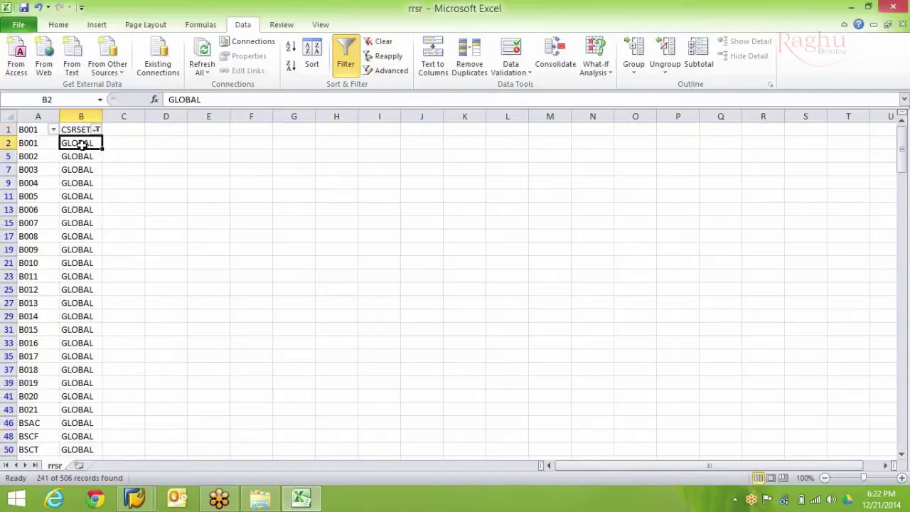
pyautogui.hotkey('ctrl', 'shift', 'Down')
pyautogui.hotkey('ctrl', 'Up')
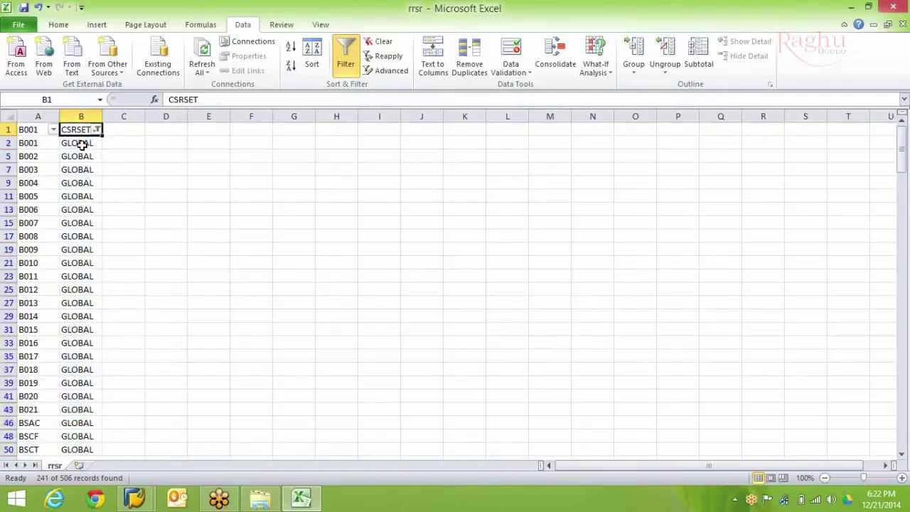
# Step: Show all rule set values in column B again and remove the filter from the sheet
pyautogui.click(95, 129)
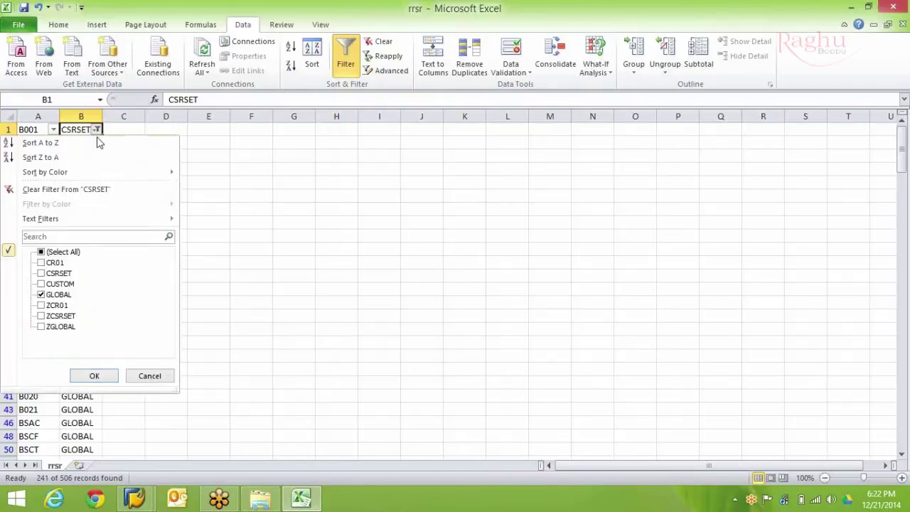
pyautogui.click(42, 253)
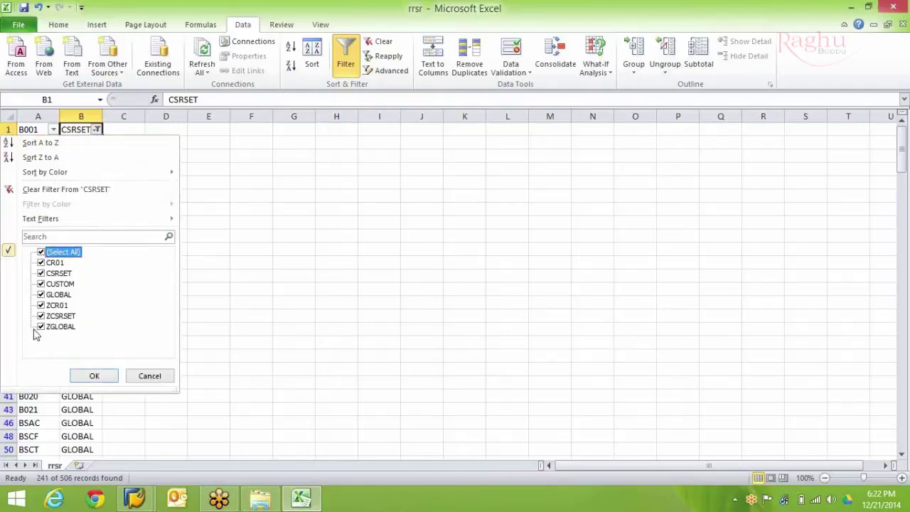
pyautogui.click(94, 377)
pyautogui.click(93, 376)
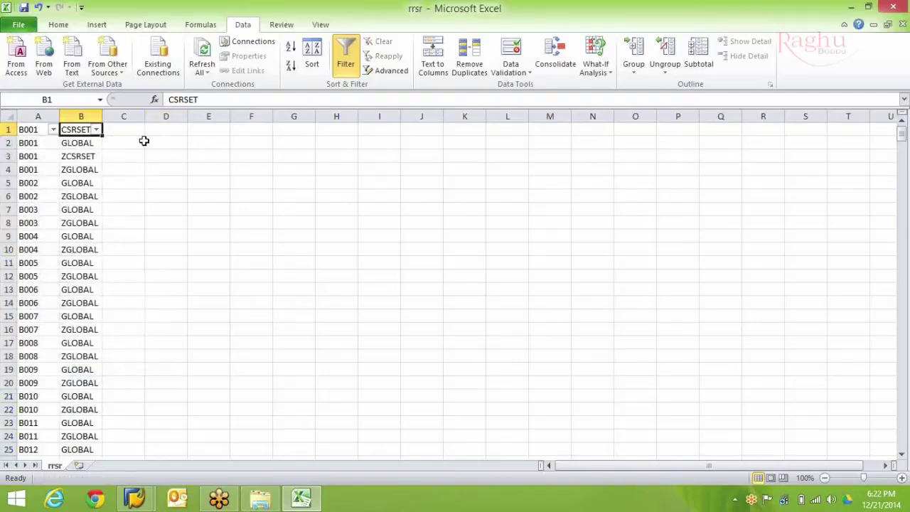
pyautogui.click(313, 63)
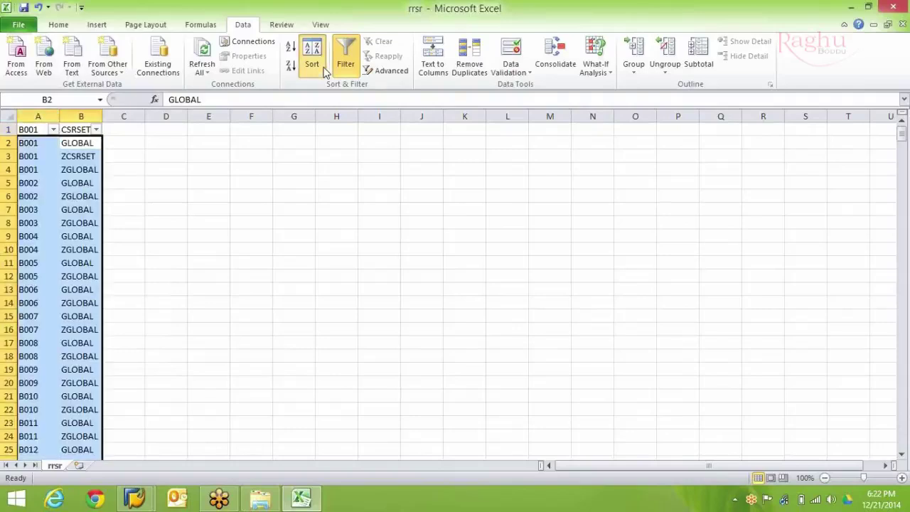
pyautogui.press('Escape')
pyautogui.click(347, 54)
pyautogui.click(294, 222)
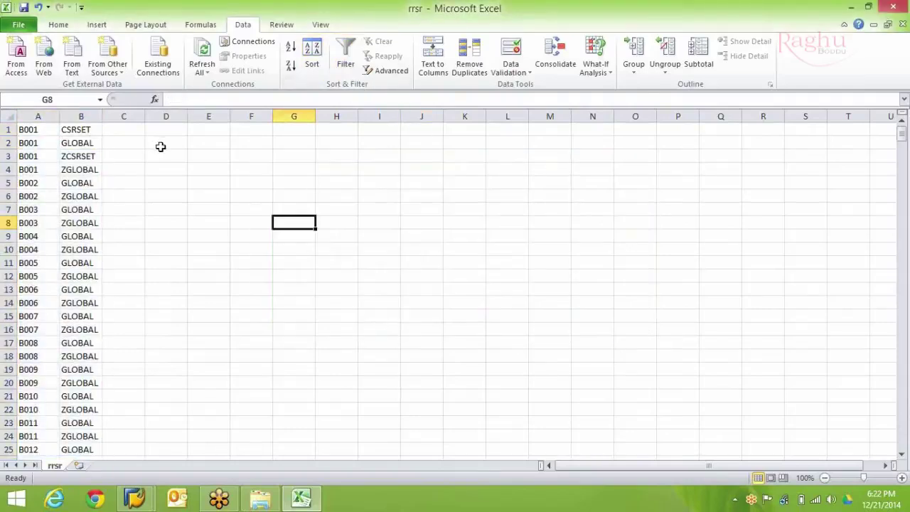
# Step: Set up a replacement of GLOBAL with GLOBAL_B, step through the matches and close the dialog without replacing anything
pyautogui.hotkey('ctrl', 'h')
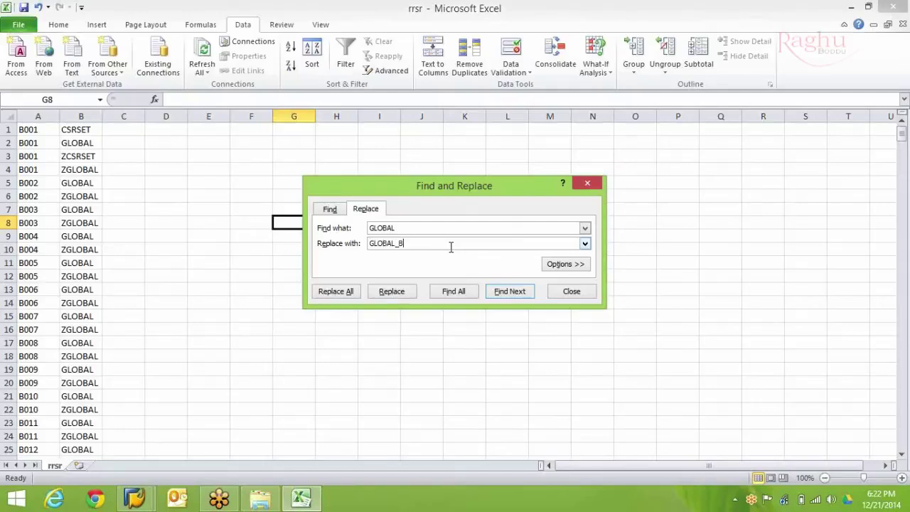
pyautogui.click(510, 292)
pyautogui.click(518, 296)
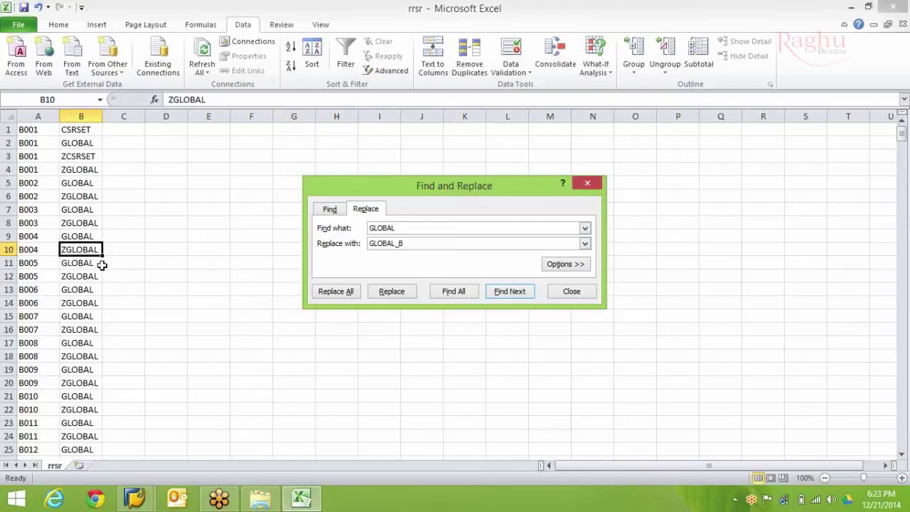
pyautogui.click(569, 294)
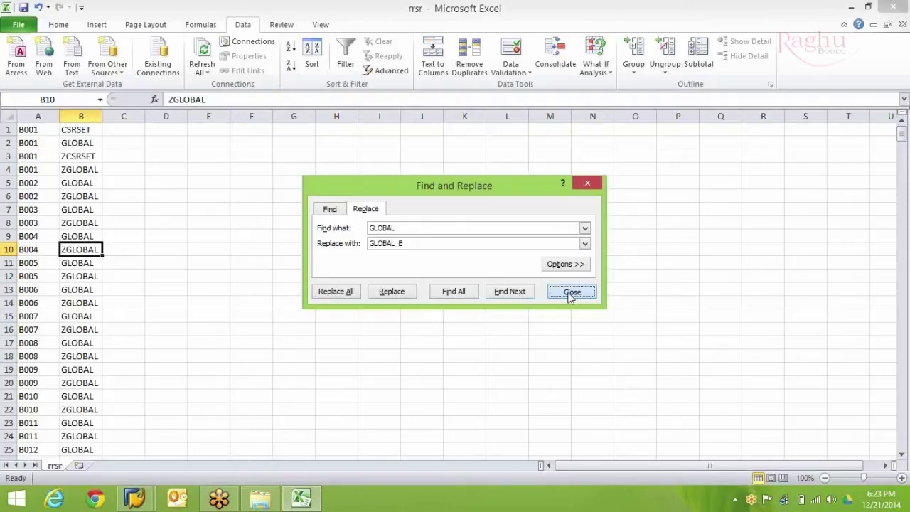
pyautogui.click(571, 293)
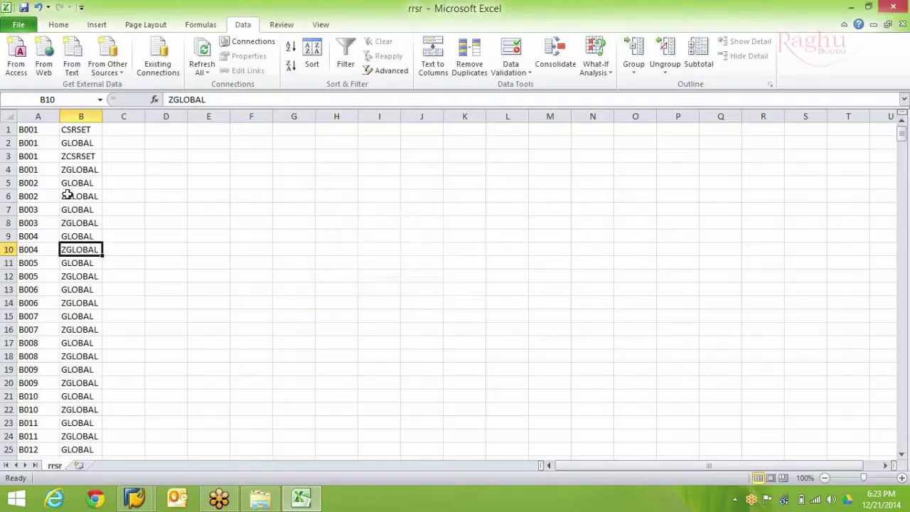
# Step: Filter the rrsr data again from cell B2 so that column B lists only GLOBAL
pyautogui.click(84, 145)
pyautogui.click(346, 58)
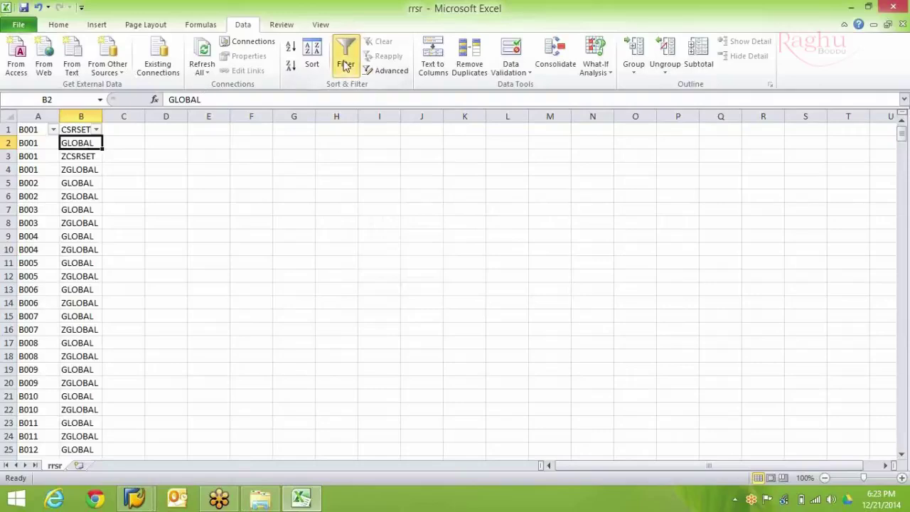
pyautogui.click(96, 130)
pyautogui.click(41, 252)
pyautogui.click(41, 294)
pyautogui.click(96, 375)
# Step: Replace GLOBAL with GLOBAL_B in all filtered column B cells from B2 down to the last row
pyautogui.hotkey('ctrl', 'shift', 'Down')
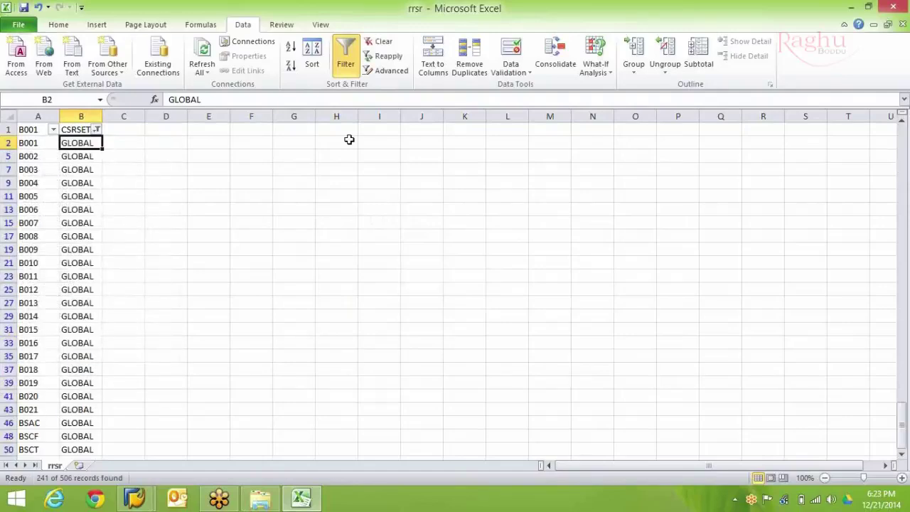
pyautogui.hotkey('ctrl', 'h')
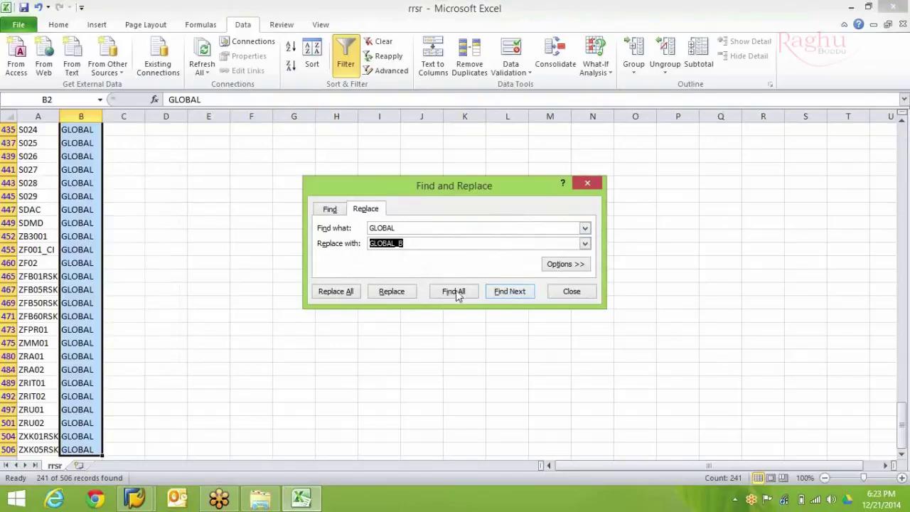
pyautogui.click(357, 291)
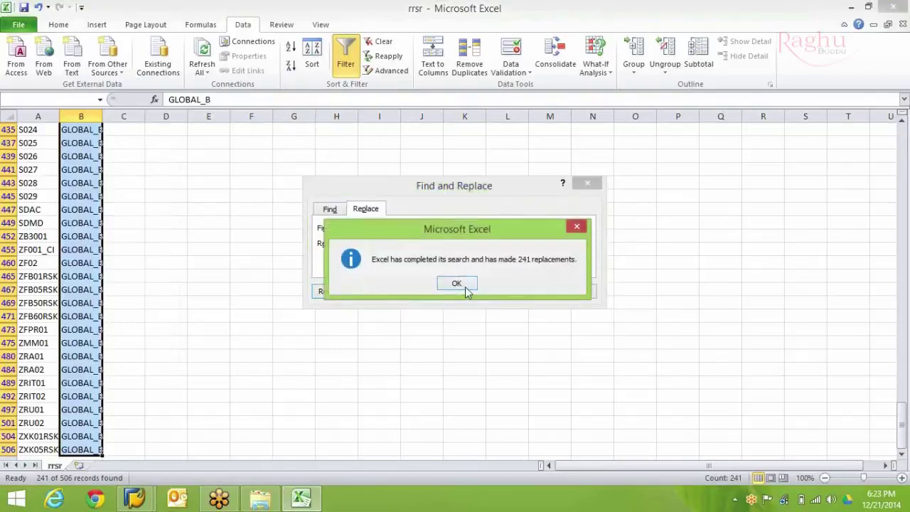
pyautogui.click(457, 283)
pyautogui.click(570, 292)
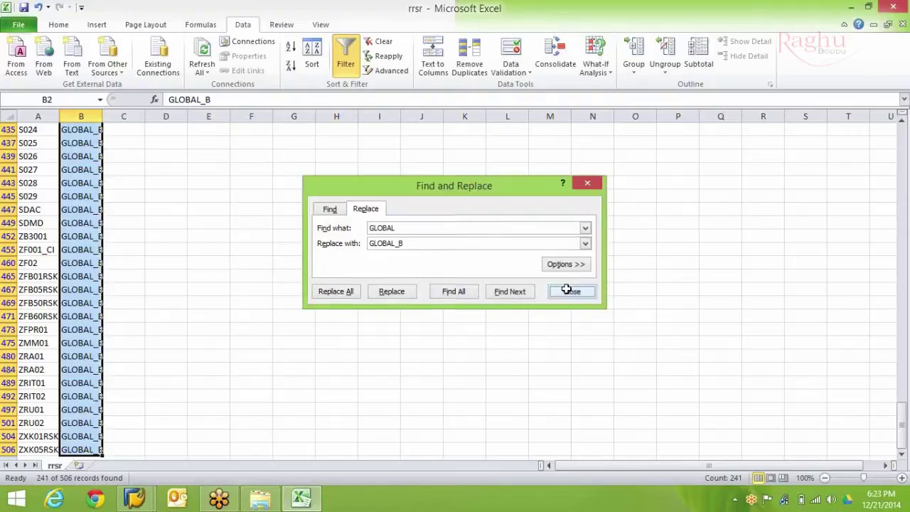
# Step: Remove the filter and check the rule set names in column B, including the ZGLOBAL entry in B4
pyautogui.hotkey('ctrl', 'Up')
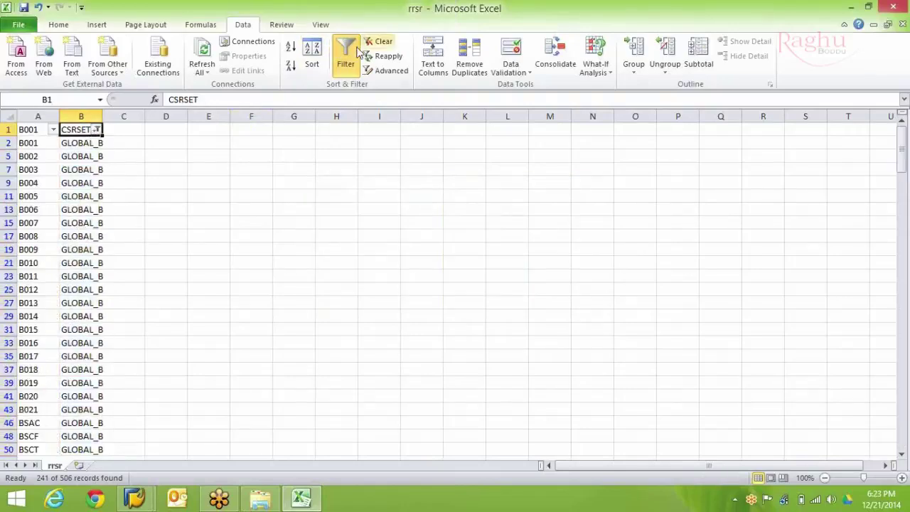
pyautogui.click(354, 52)
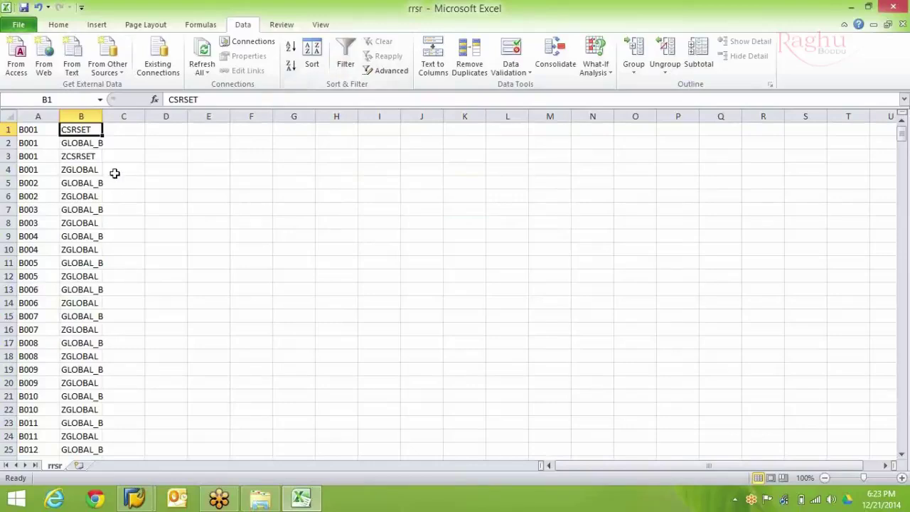
pyautogui.click(76, 172)
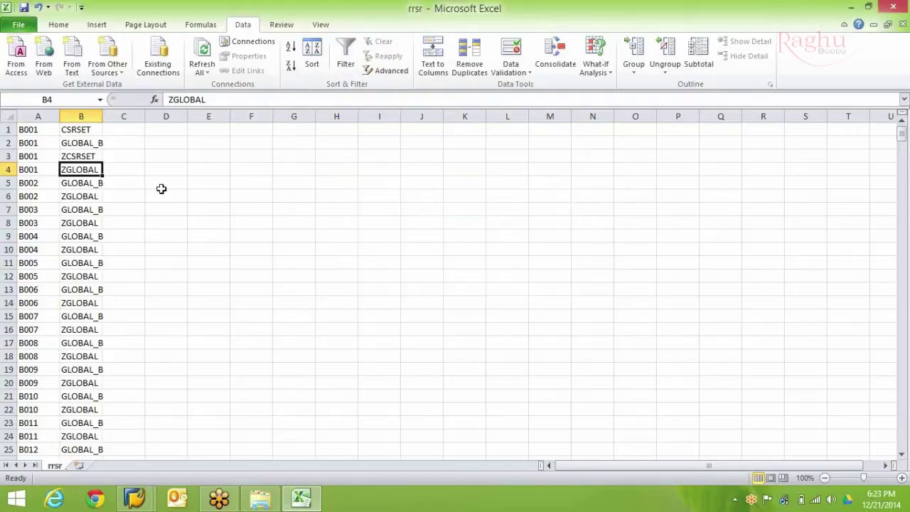
pyautogui.click(32, 130)
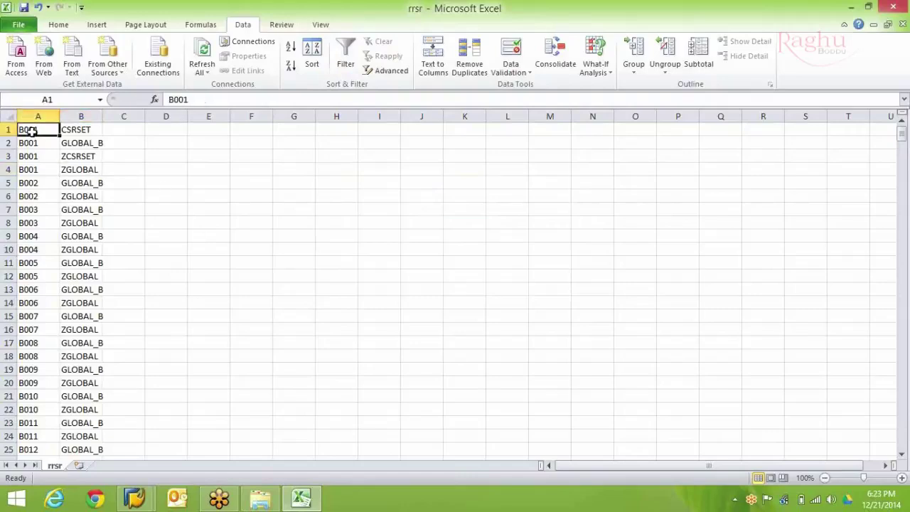
# Step: Save the edited rrsr.xls in its existing tab-delimited text format and close Excel
pyautogui.hotkey('ctrl', 's')
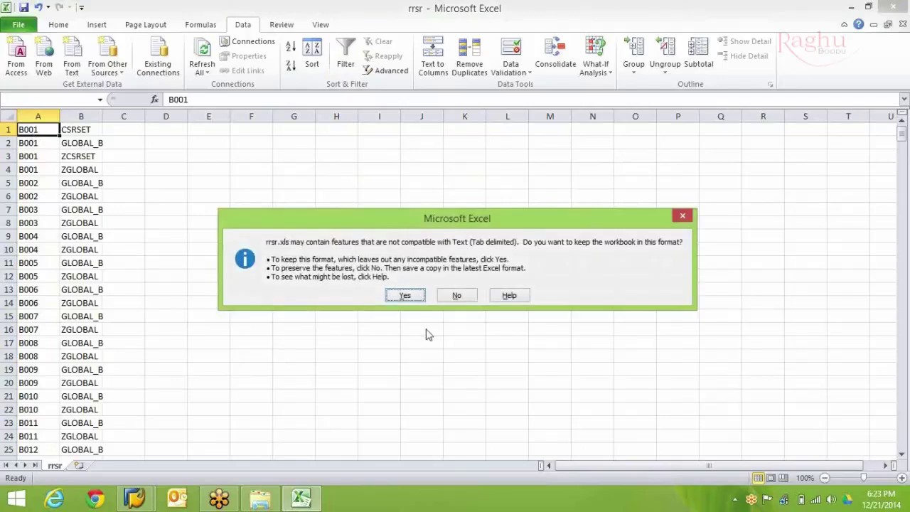
pyautogui.click(405, 296)
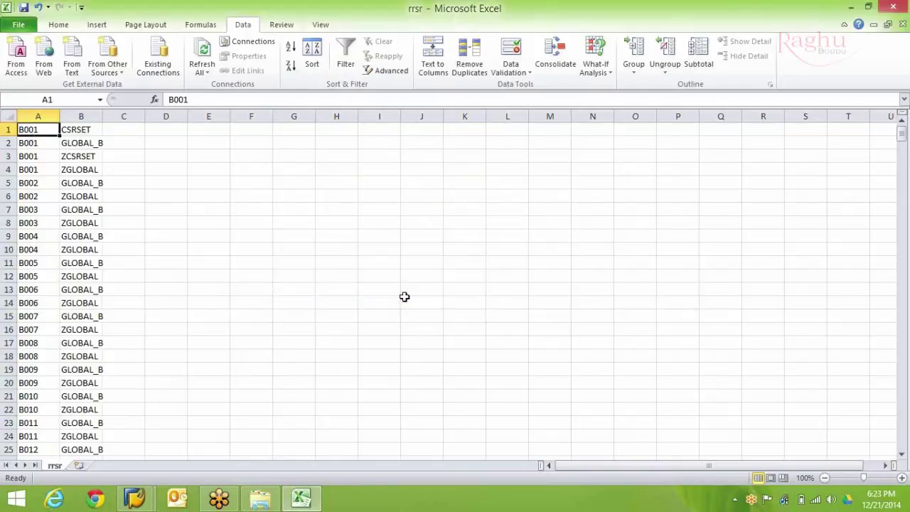
pyautogui.click(892, 7)
pyautogui.click(445, 267)
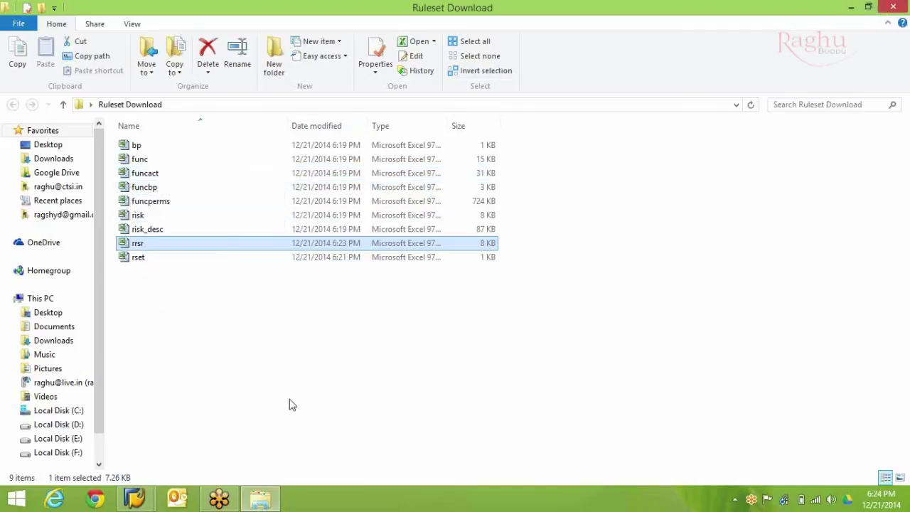
# Step: Switch to the SAP Easy Access session, start the customizing project transaction and display the SAP Reference IMG
pyautogui.moveTo(135, 498)
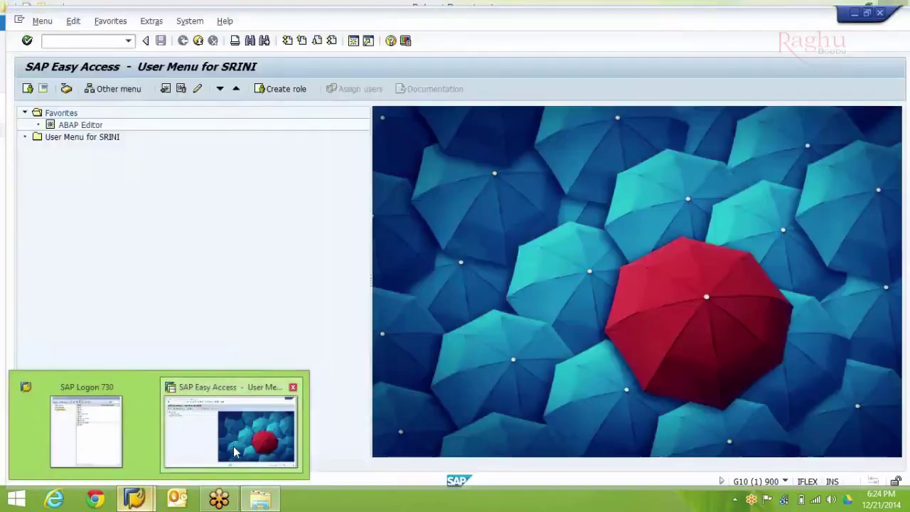
pyautogui.click(233, 446)
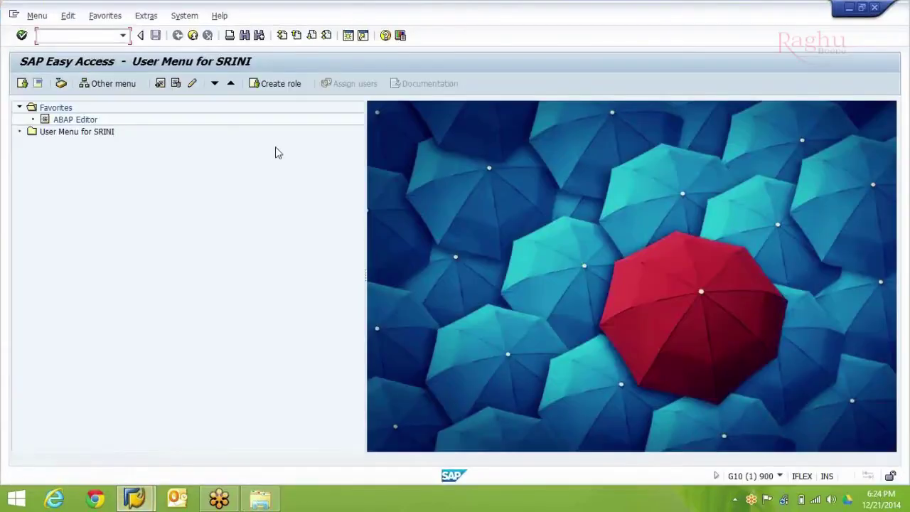
pyautogui.press('Return')
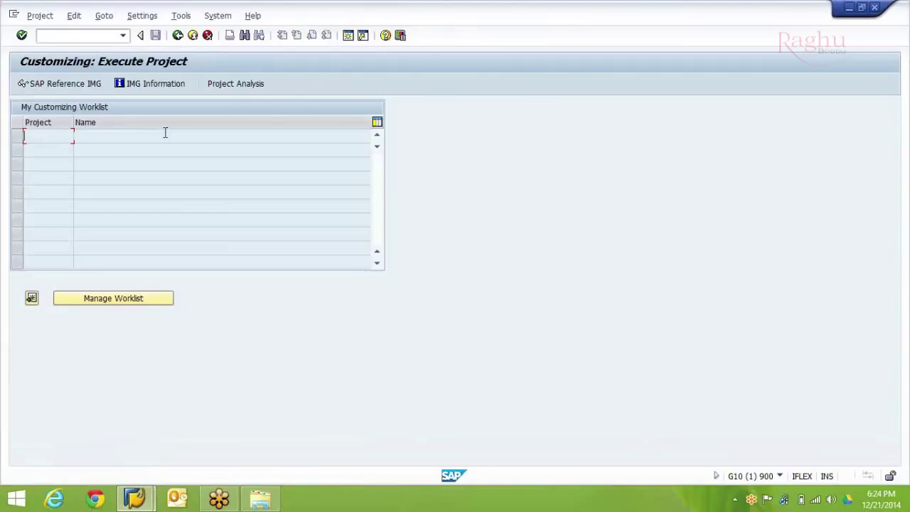
pyautogui.click(80, 89)
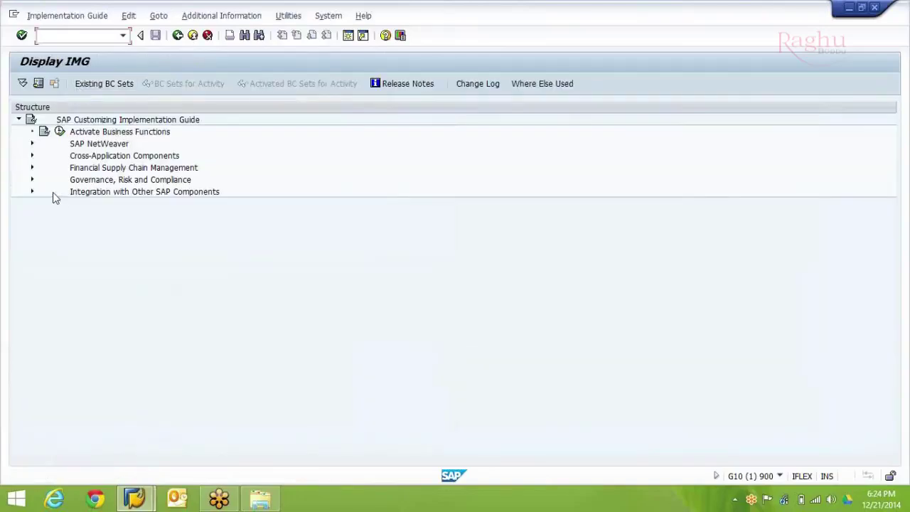
# Step: Start Upload SoD Rules in the IMG structure under Governance, Risk and Compliance, Access Control, Access Risk Analysis, SoD Rules
pyautogui.click(32, 180)
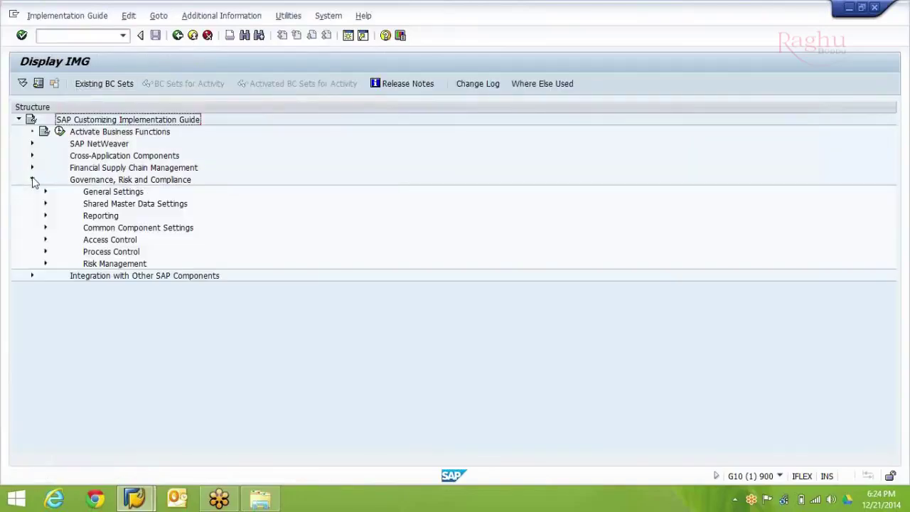
pyautogui.click(46, 241)
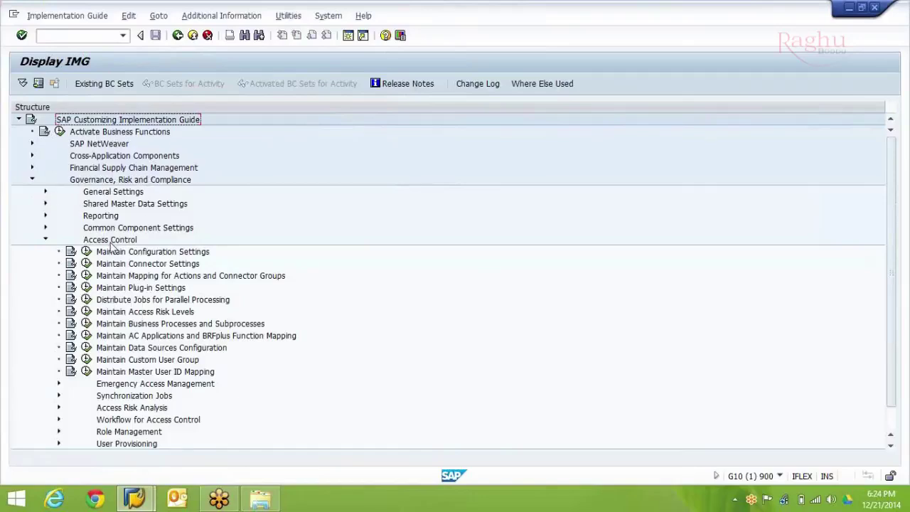
pyautogui.click(59, 408)
pyautogui.click(73, 420)
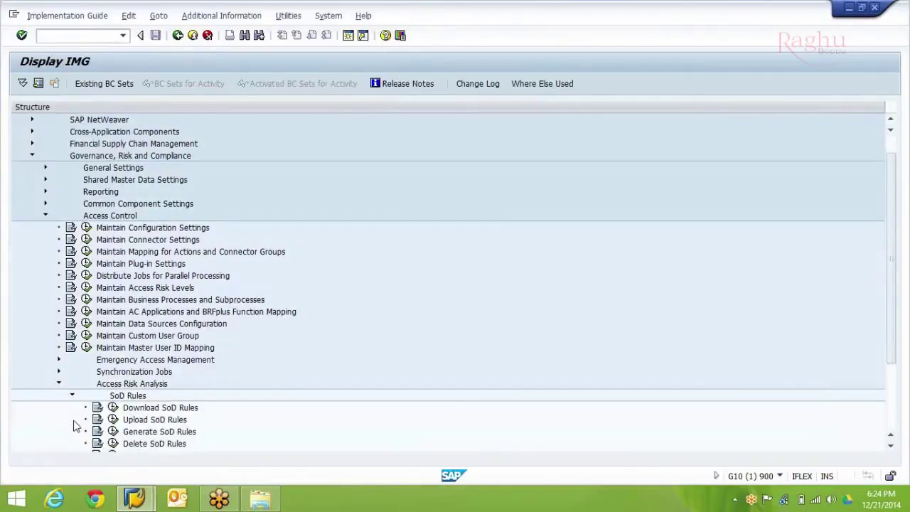
pyautogui.click(113, 420)
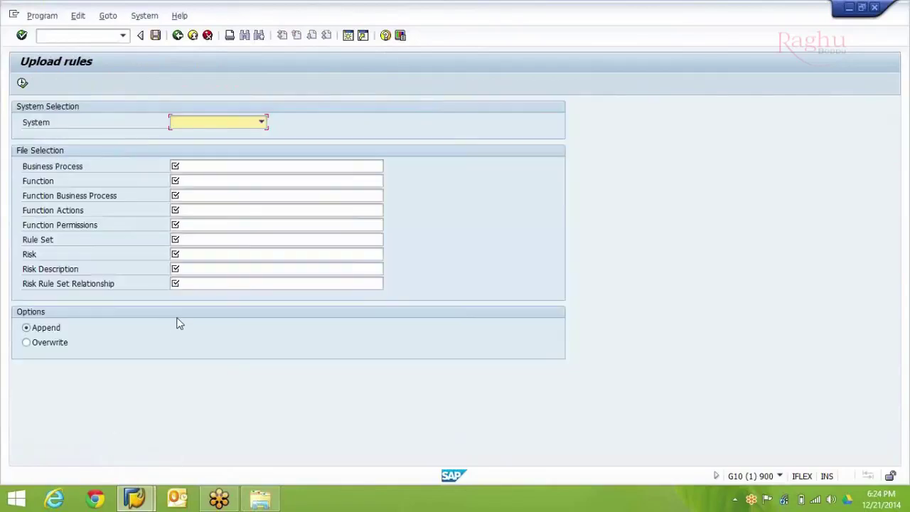
# Step: Set the target system for the rule upload to SAP_R3_LG
pyautogui.click(262, 122)
pyautogui.moveTo(263, 142); pyautogui.dragTo(263, 199)
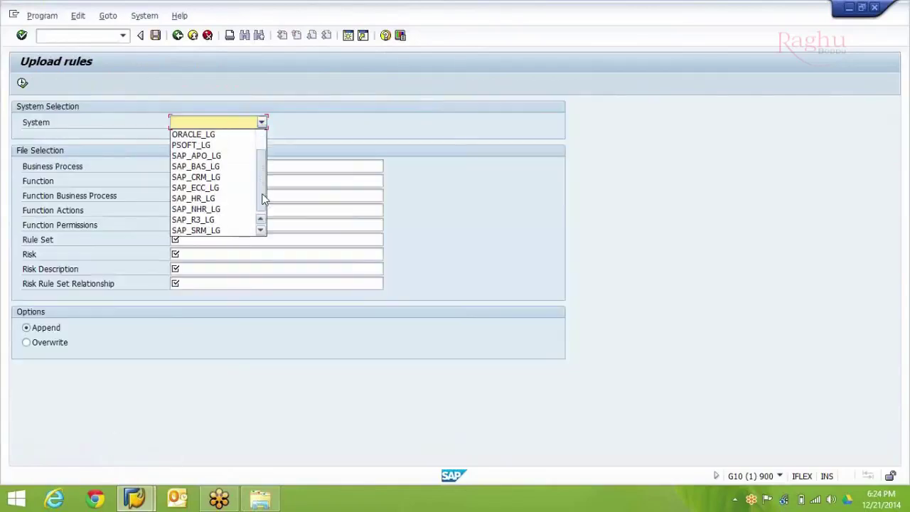
pyautogui.click(240, 220)
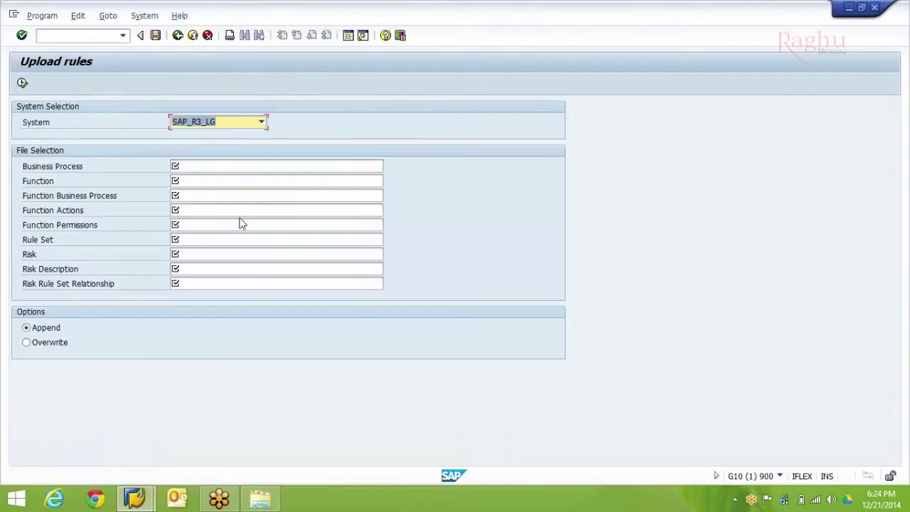
# Step: Assign bp.xls as the Business Process file and func.xls as the Function file from the Ruleset Download folder
pyautogui.click(255, 167)
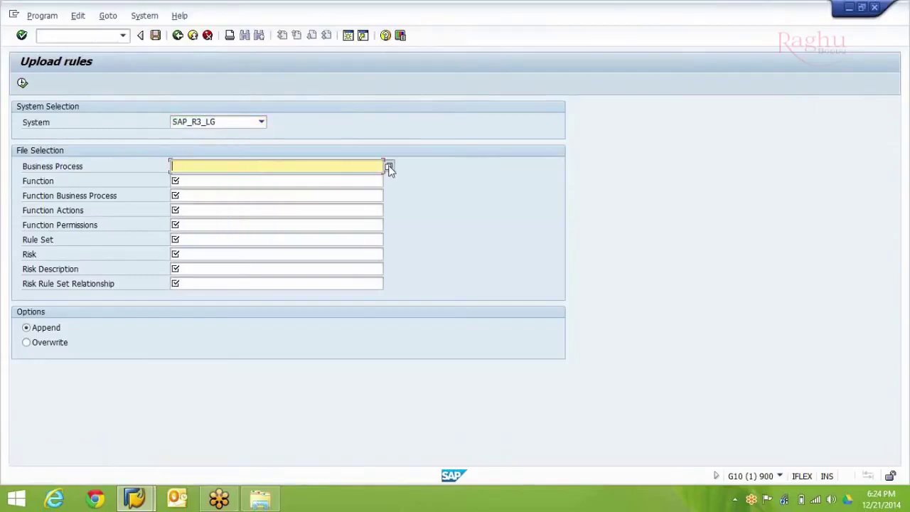
pyautogui.click(389, 167)
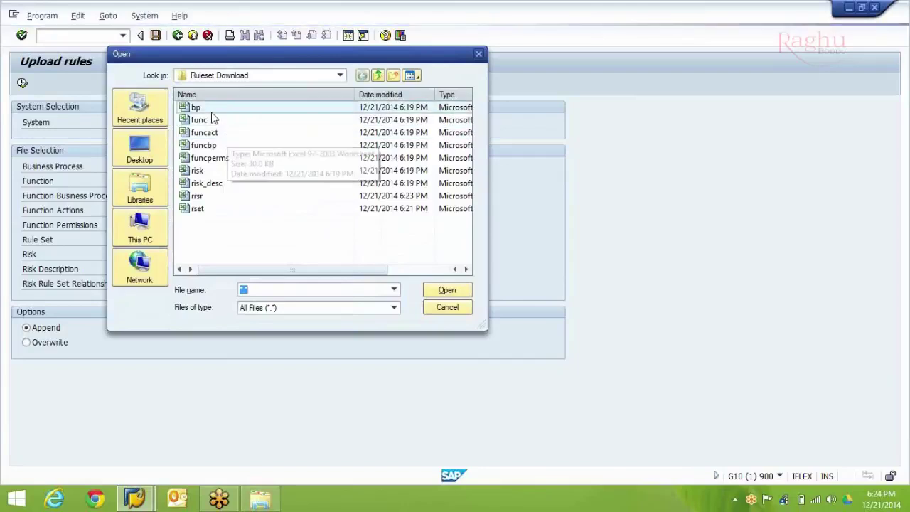
pyautogui.doubleClick(216, 107)
pyautogui.click(377, 182)
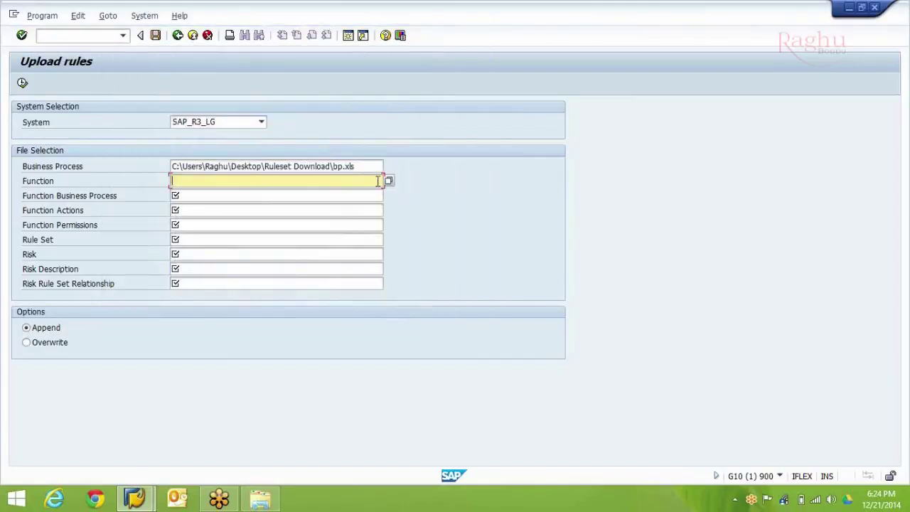
pyautogui.click(390, 182)
pyautogui.click(202, 119)
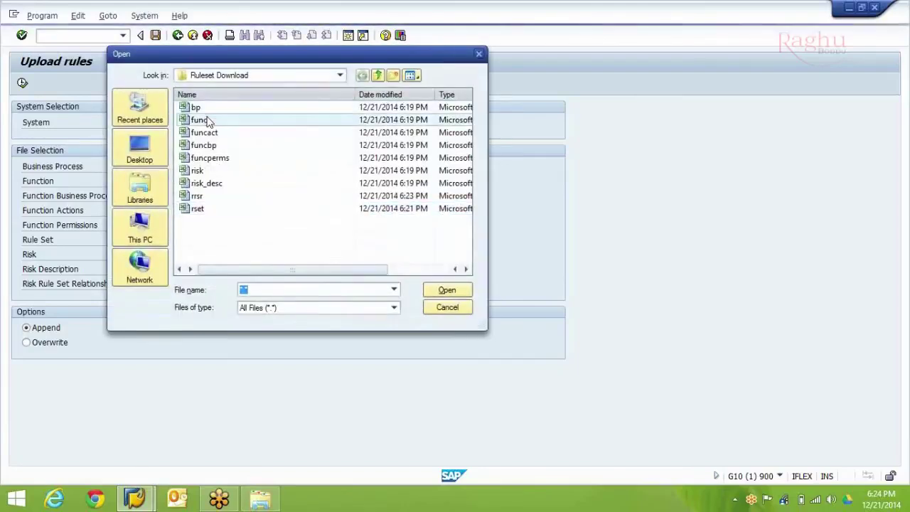
pyautogui.doubleClick(202, 119)
# Step: Assign funcbp.xls as the Function Business Process file and funcact.xls as the Function Actions file
pyautogui.click(348, 197)
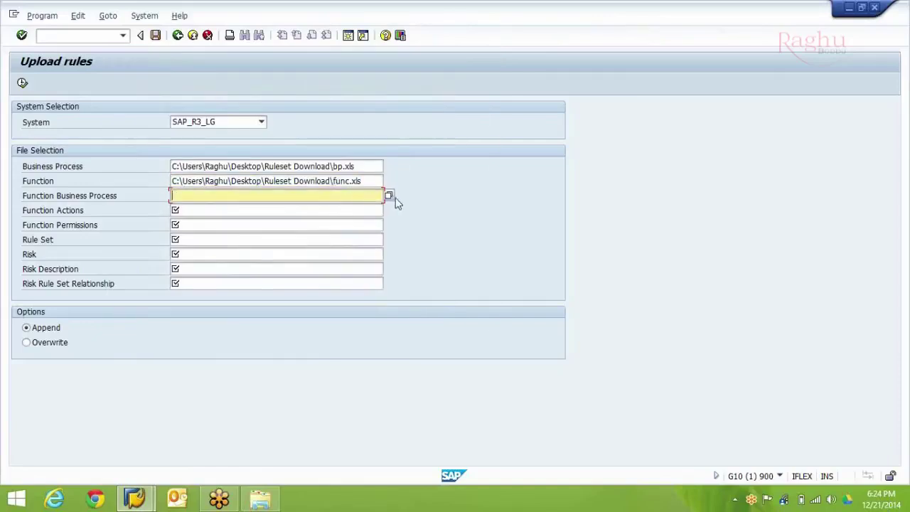
pyautogui.click(389, 196)
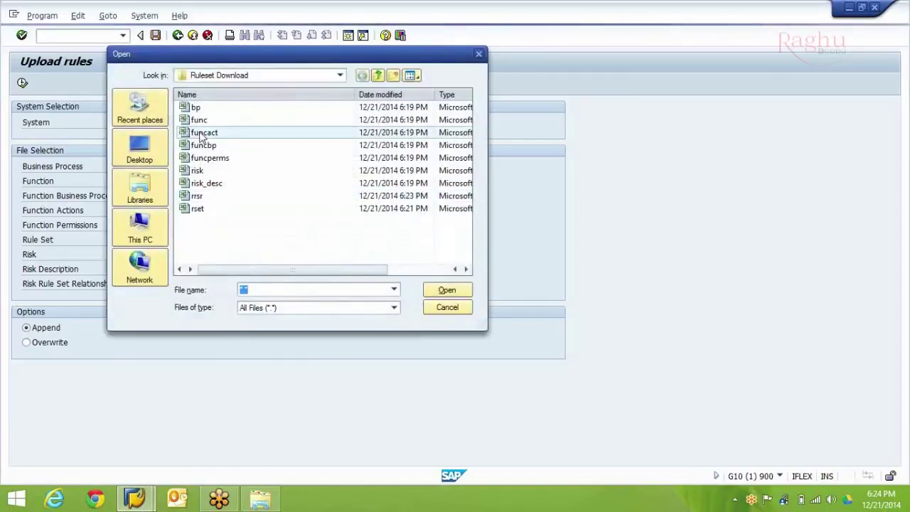
pyautogui.doubleClick(204, 146)
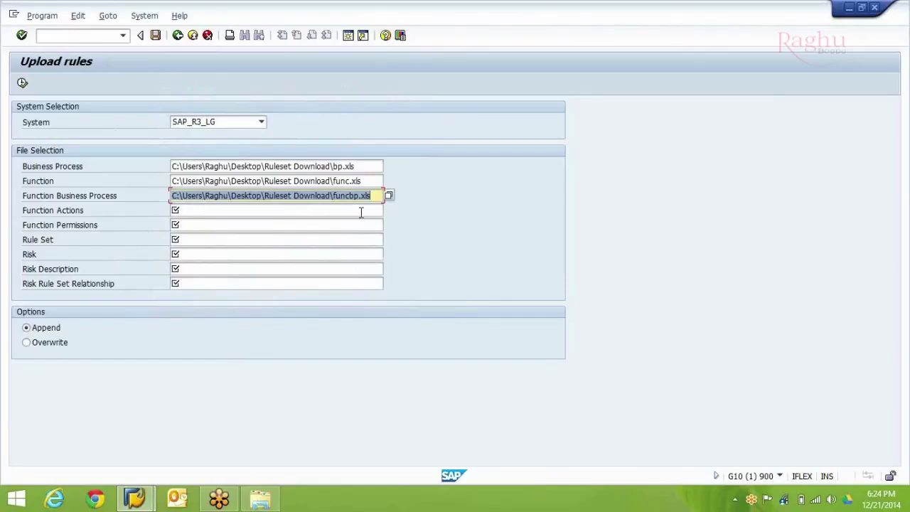
pyautogui.click(361, 211)
pyautogui.click(389, 211)
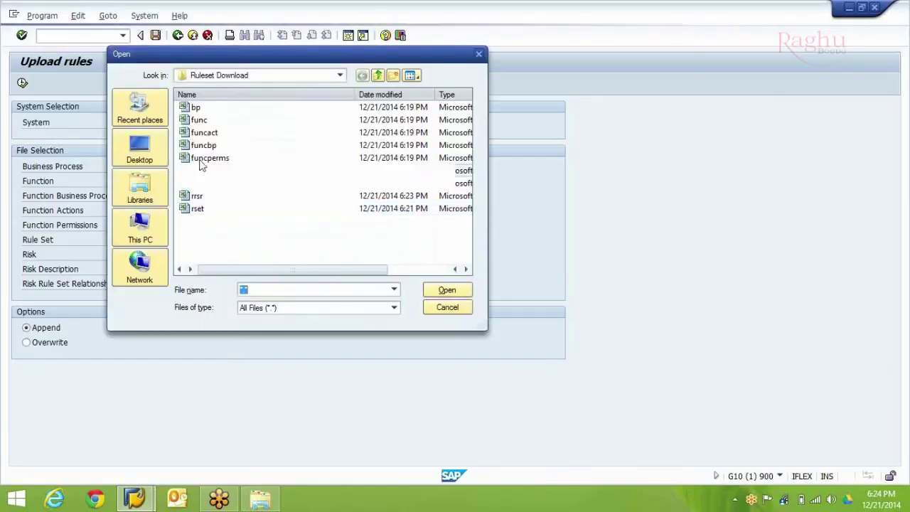
pyautogui.doubleClick(208, 133)
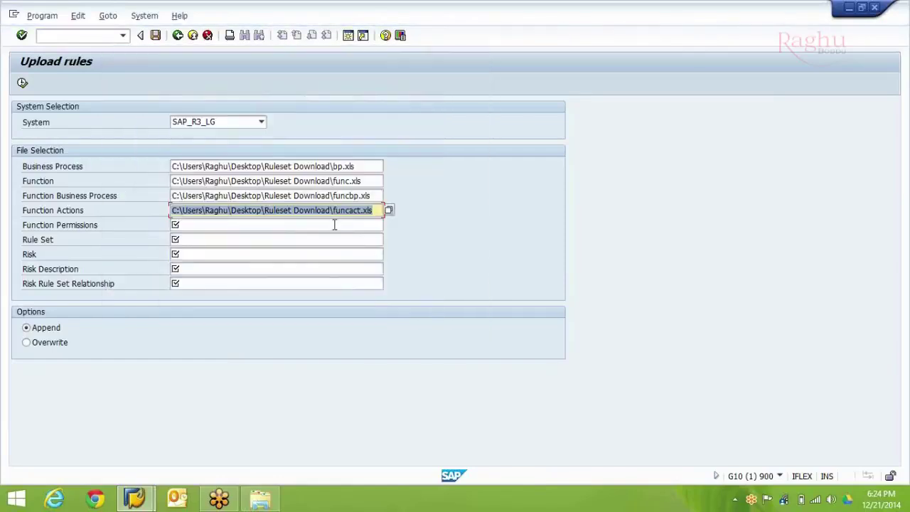
# Step: Assign funcperms.xls as the Function Permissions file and rset.xls as the Rule Set file
pyautogui.click(338, 225)
pyautogui.click(388, 224)
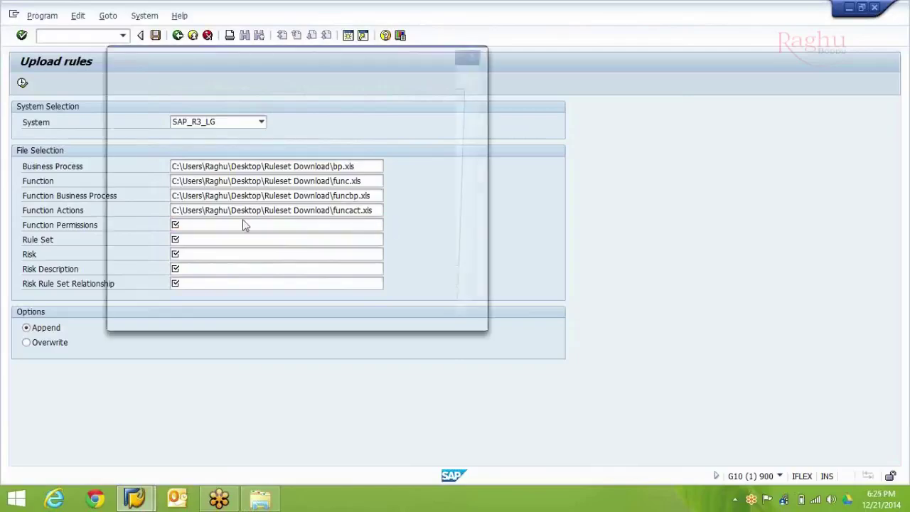
pyautogui.doubleClick(211, 159)
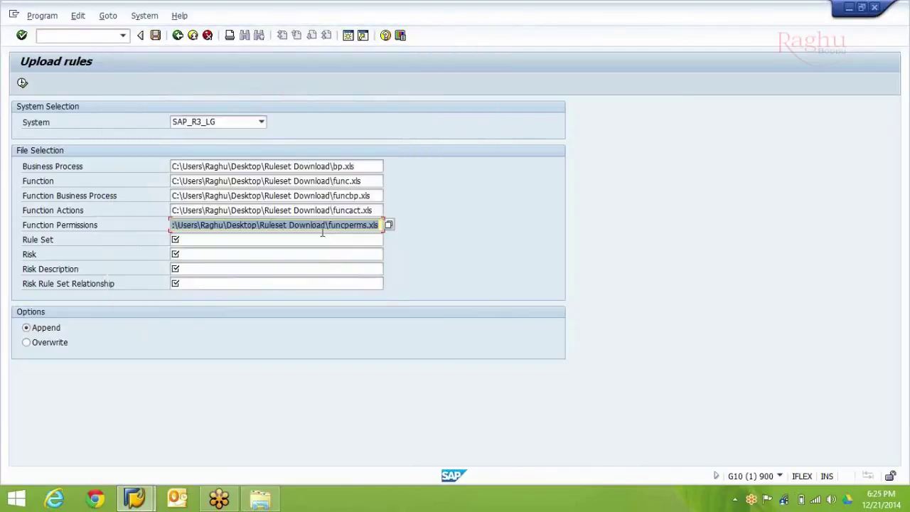
pyautogui.click(365, 240)
pyautogui.click(389, 240)
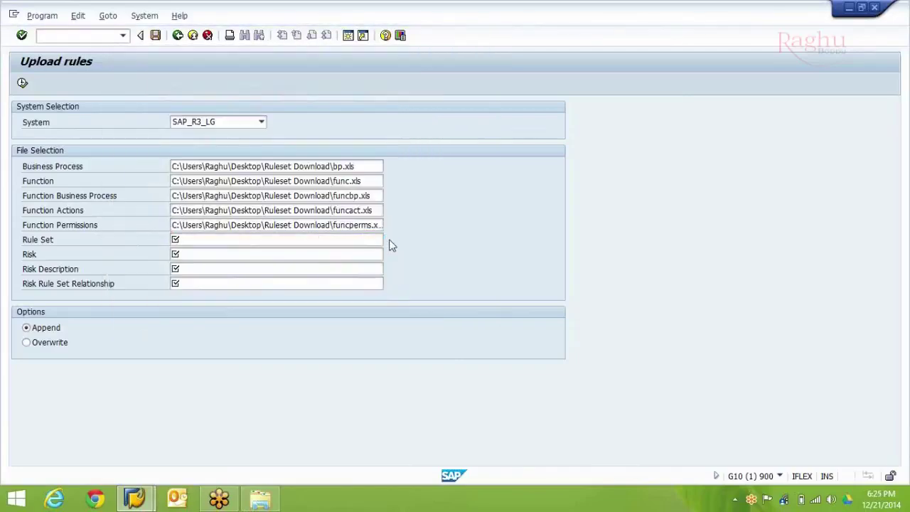
pyautogui.doubleClick(229, 210)
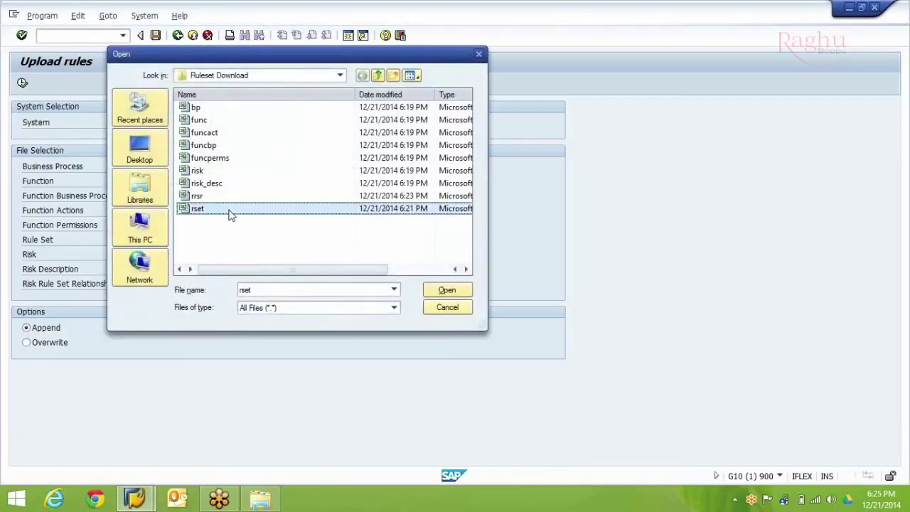
# Step: Assign risk.xls as the Risk file and risk_desc.xls as the Risk Description file
pyautogui.click(360, 254)
pyautogui.click(389, 255)
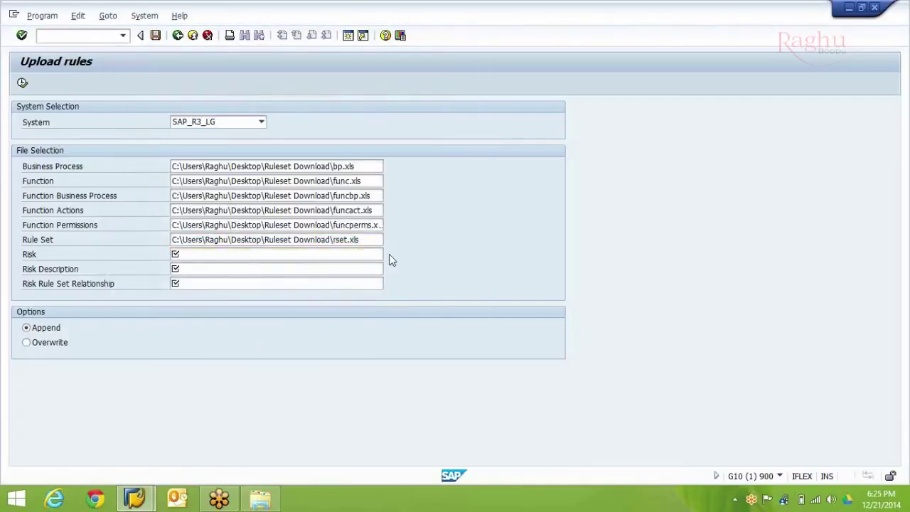
pyautogui.doubleClick(211, 169)
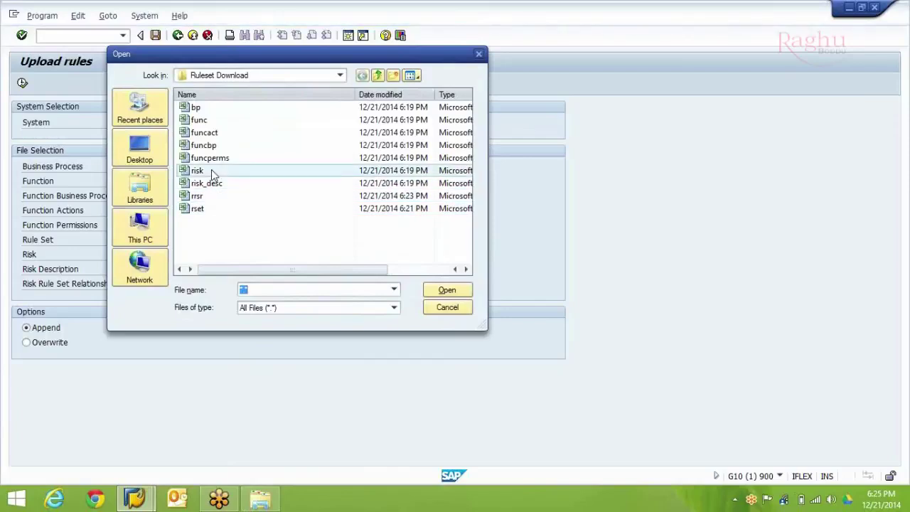
pyautogui.click(358, 268)
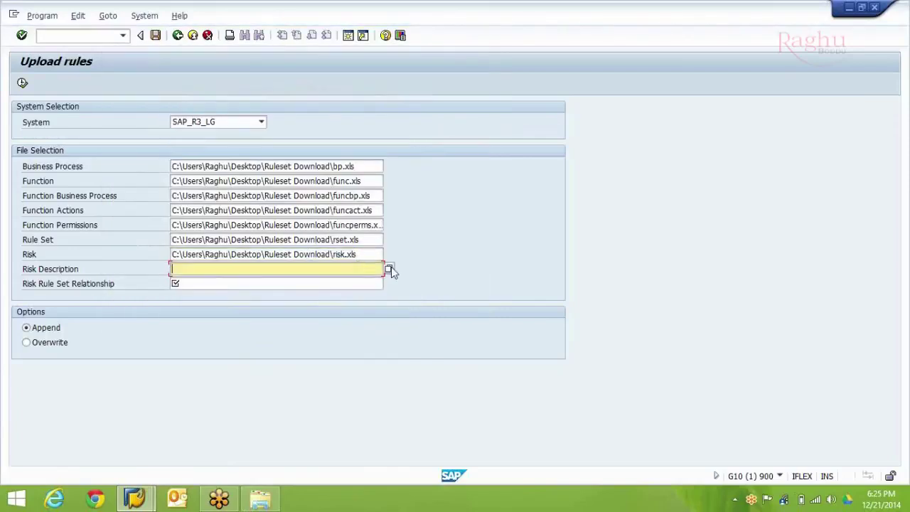
pyautogui.click(390, 268)
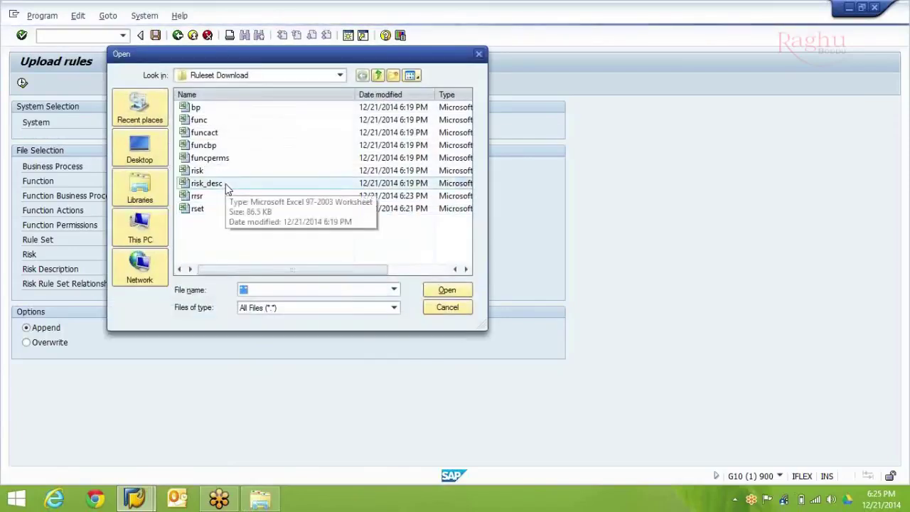
pyautogui.doubleClick(226, 186)
# Step: Assign rrsr.xls as the Risk Rule Set Relationship file
pyautogui.click(374, 282)
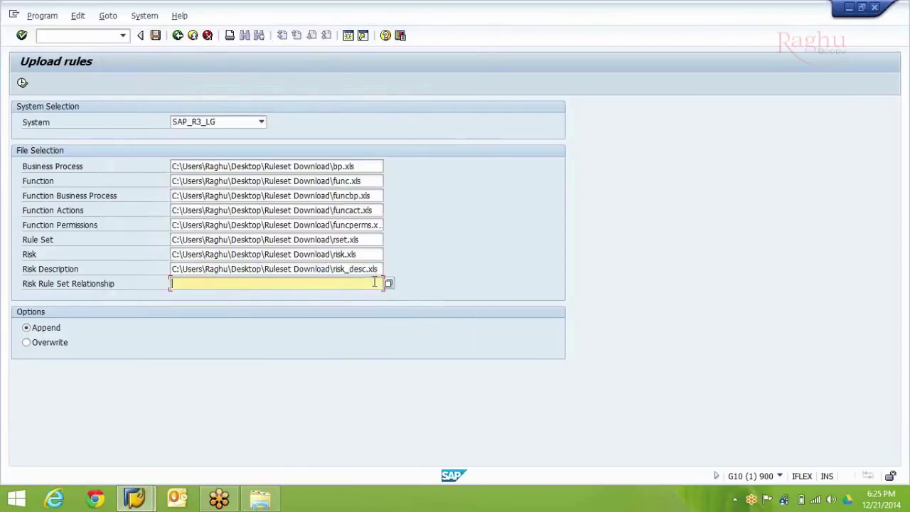
pyautogui.click(391, 285)
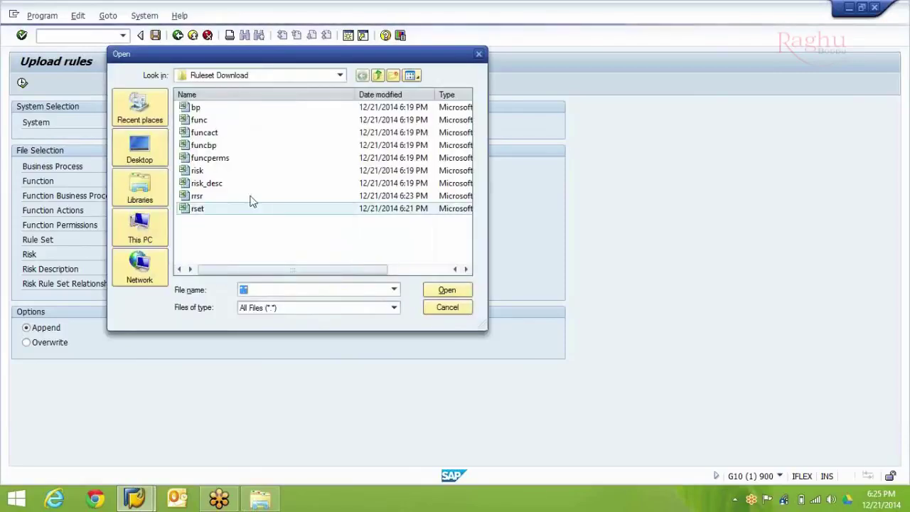
pyautogui.click(222, 199)
pyautogui.doubleClick(222, 200)
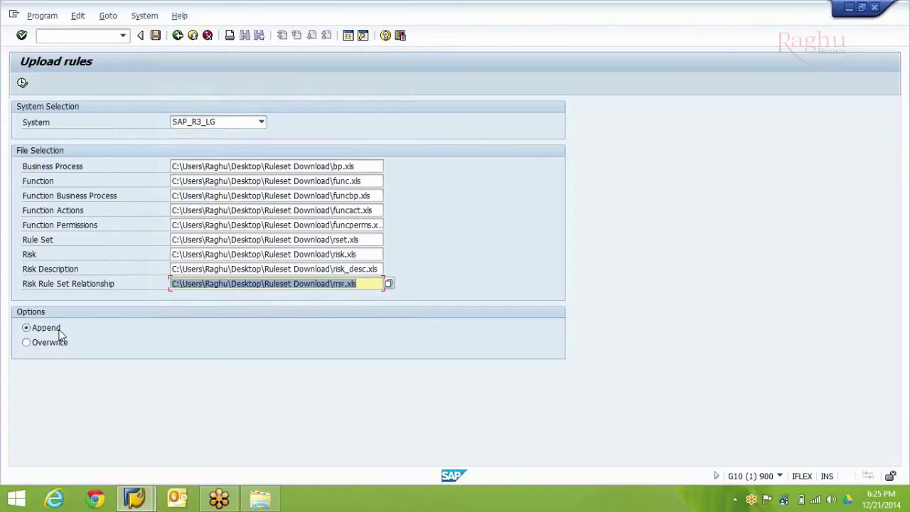
# Step: Execute the rule upload with the Append option and allow SAP GUI access to each of the rule files
pyautogui.click(23, 84)
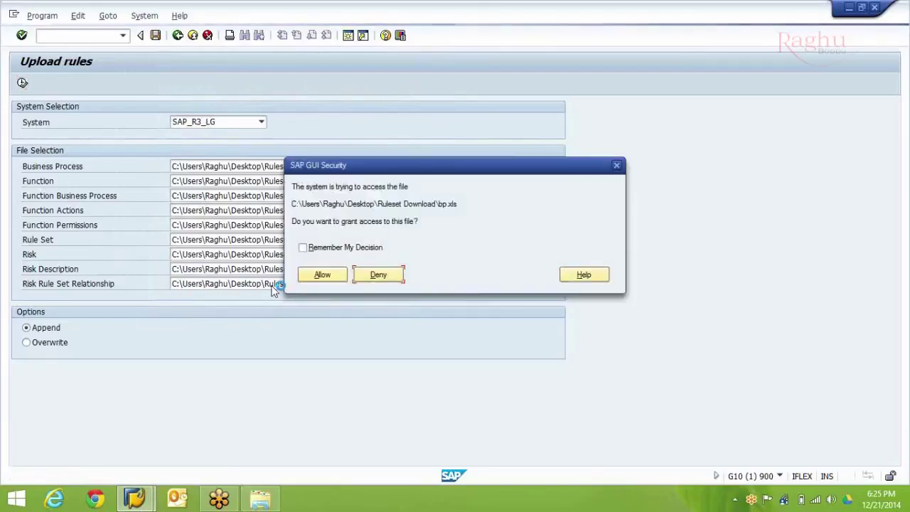
pyautogui.click(321, 277)
pyautogui.click(324, 276)
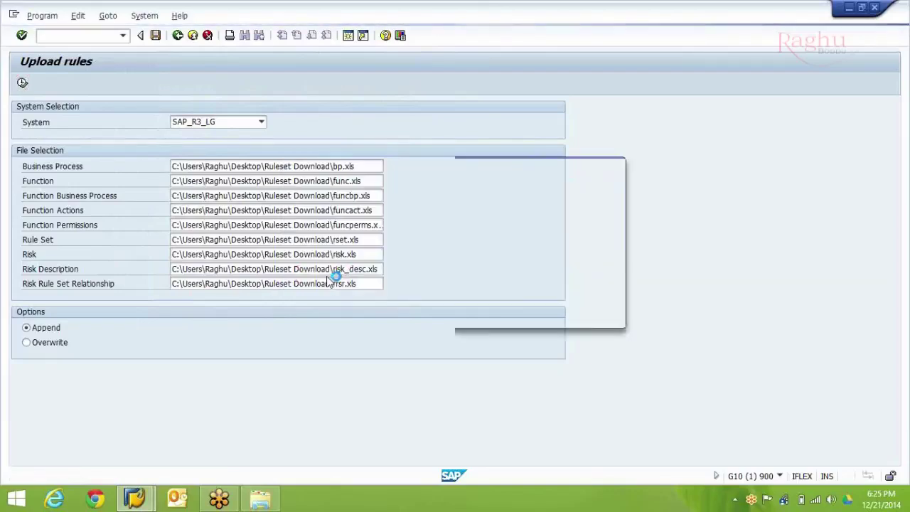
pyautogui.click(325, 277)
pyautogui.click(325, 276)
pyautogui.click(326, 276)
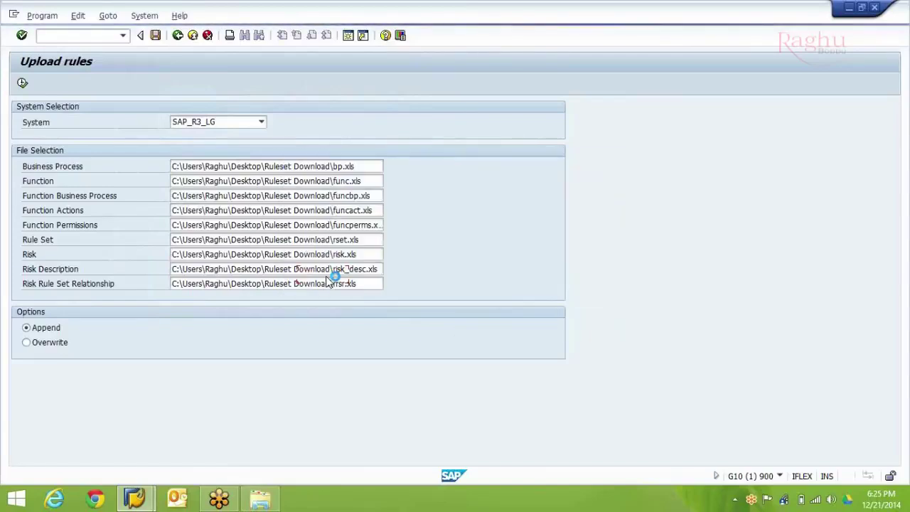
pyautogui.click(326, 276)
pyautogui.click(323, 276)
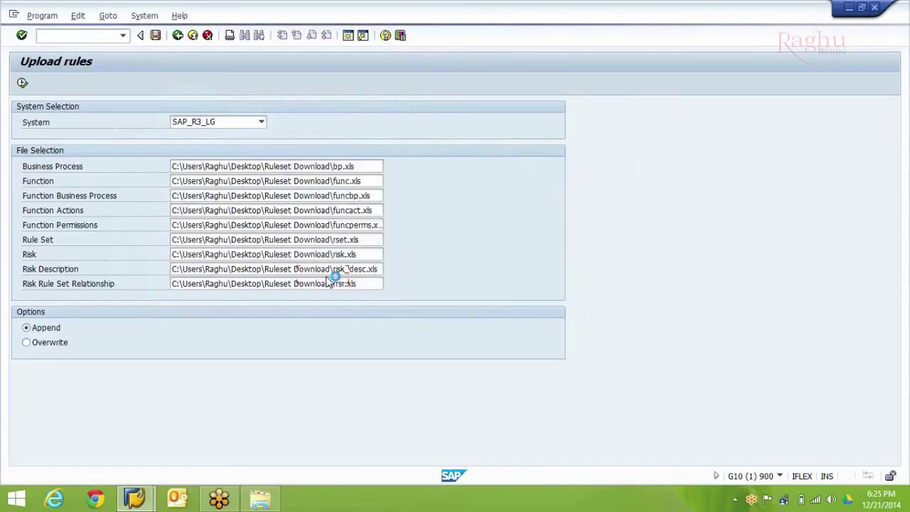
pyautogui.click(324, 276)
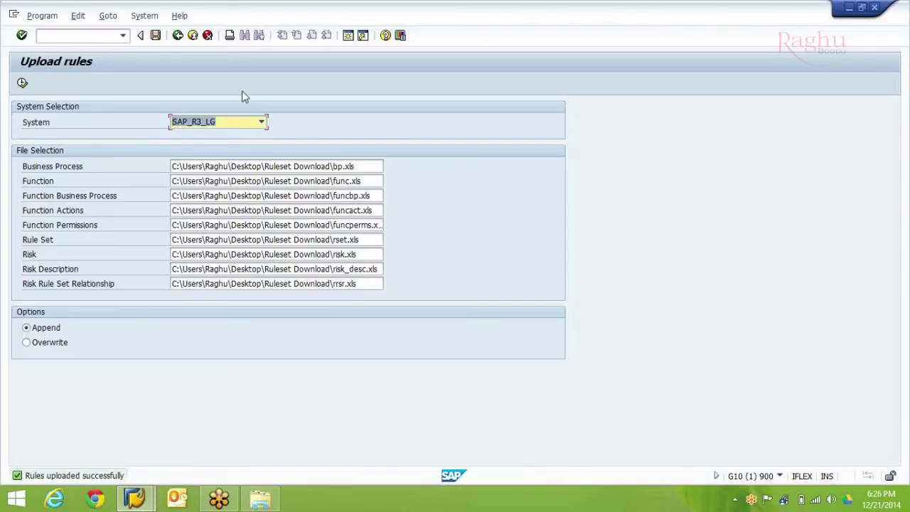
# Step: Leave the rule upload, launch Business Client with /nnwbc, and open the Setup work center
pyautogui.click(208, 36)
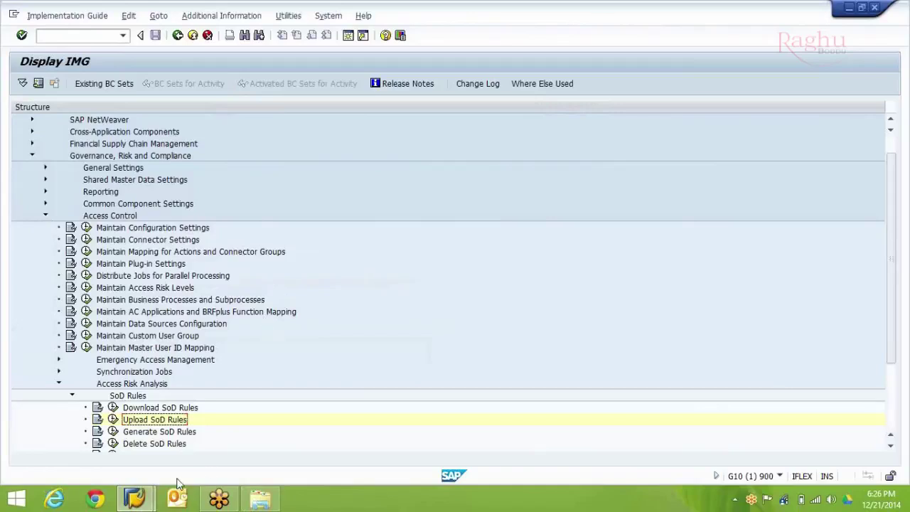
pyautogui.click(55, 36)
pyautogui.write('/')
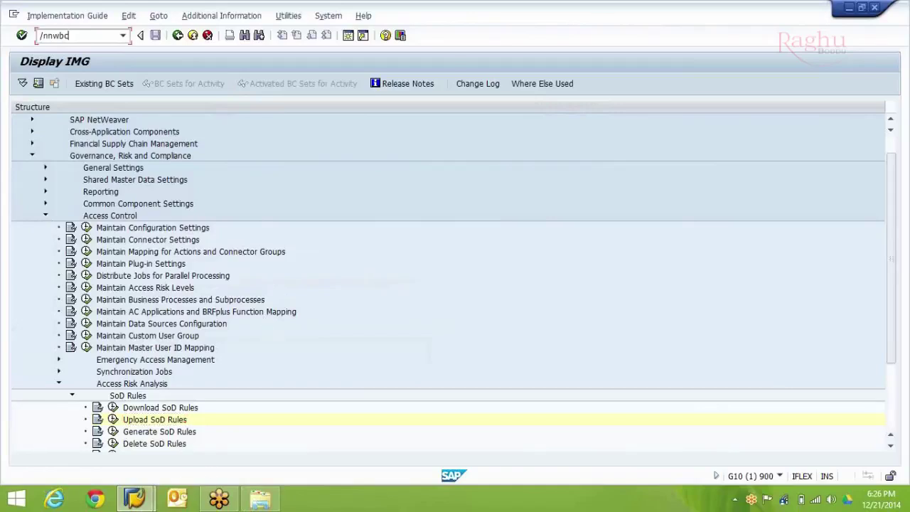
pyautogui.write('nnwbc')
pyautogui.press('Return')
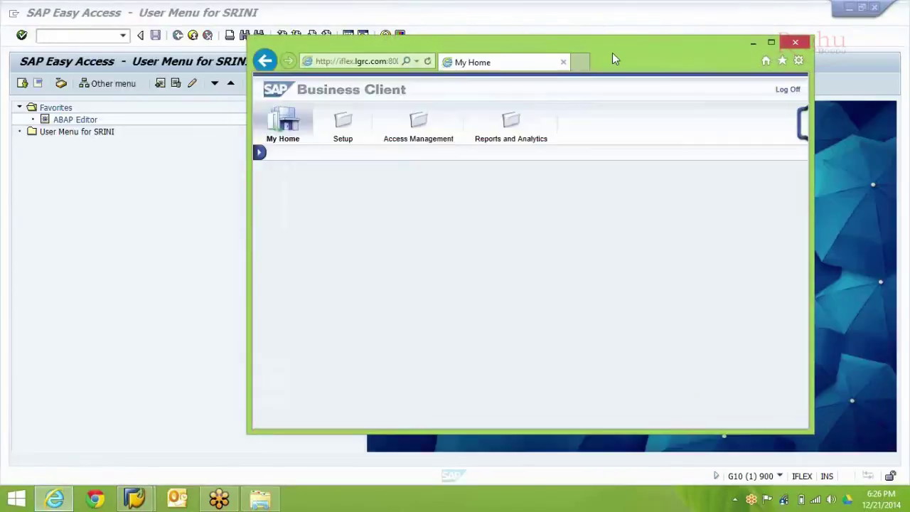
pyautogui.click(357, 135)
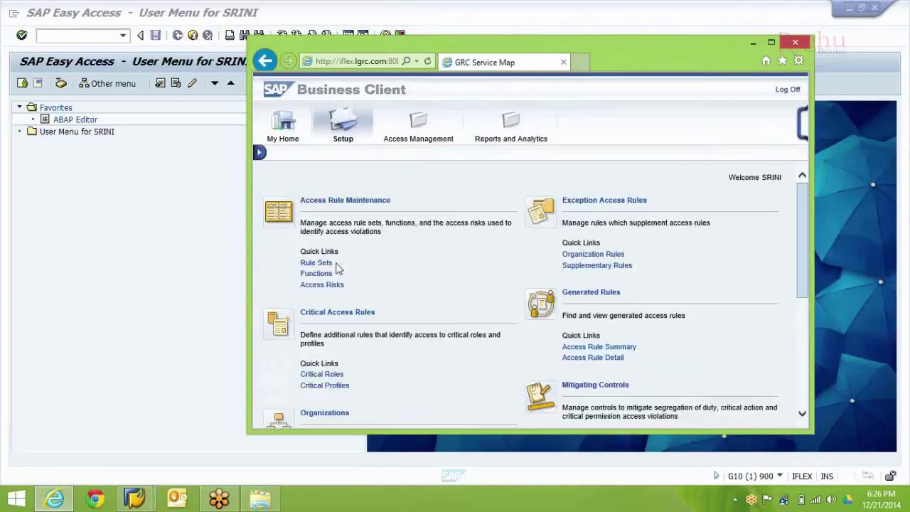
# Step: Check the Rule Sets list for the GLOBAL_B backup entry and close the list
pyautogui.click(319, 263)
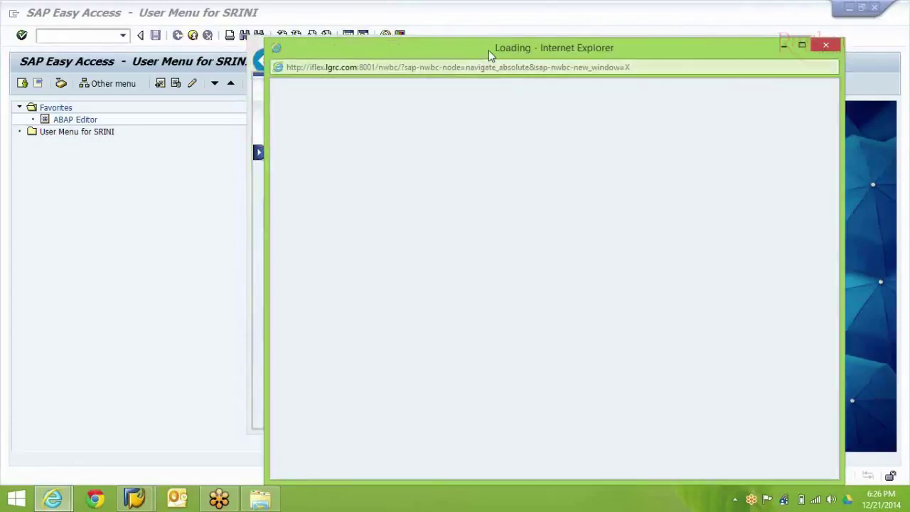
pyautogui.moveTo(488, 49); pyautogui.dragTo(430, 28)
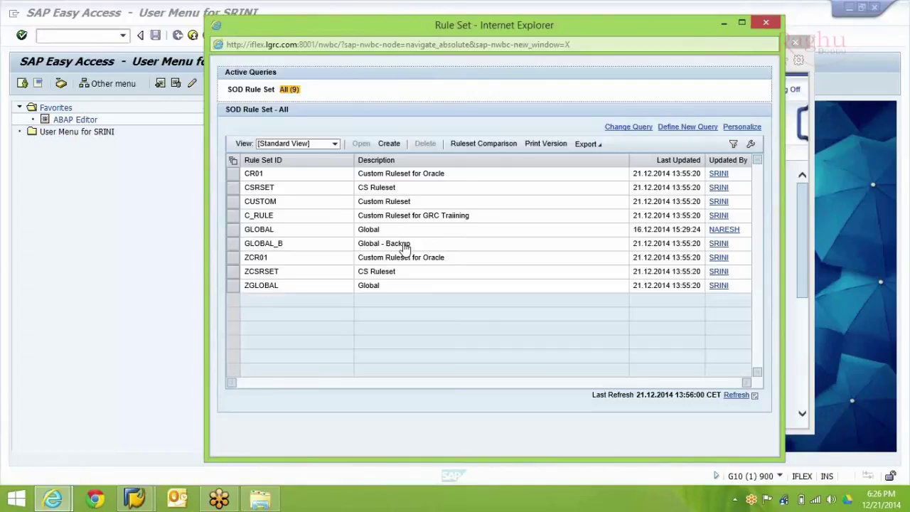
pyautogui.click(766, 23)
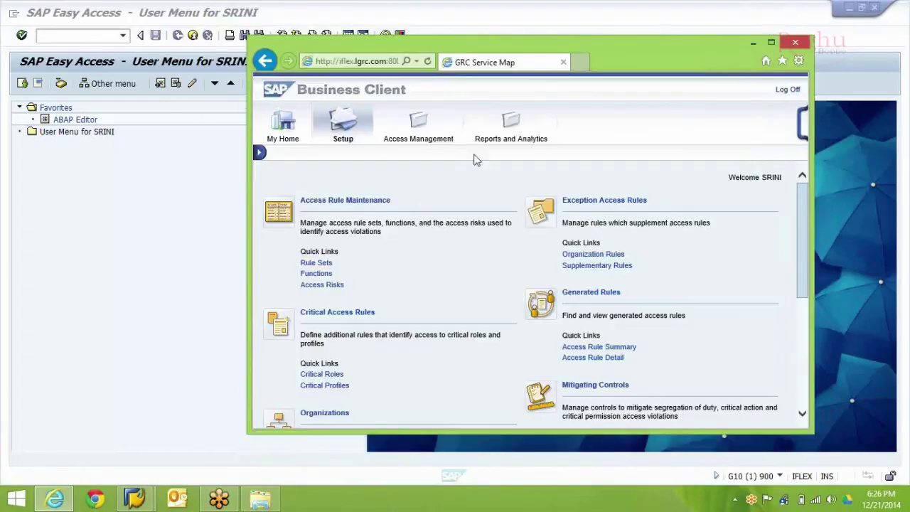
# Step: Open access risk B001 and check its assigned rule sets for GLOBAL_B
pyautogui.click(328, 285)
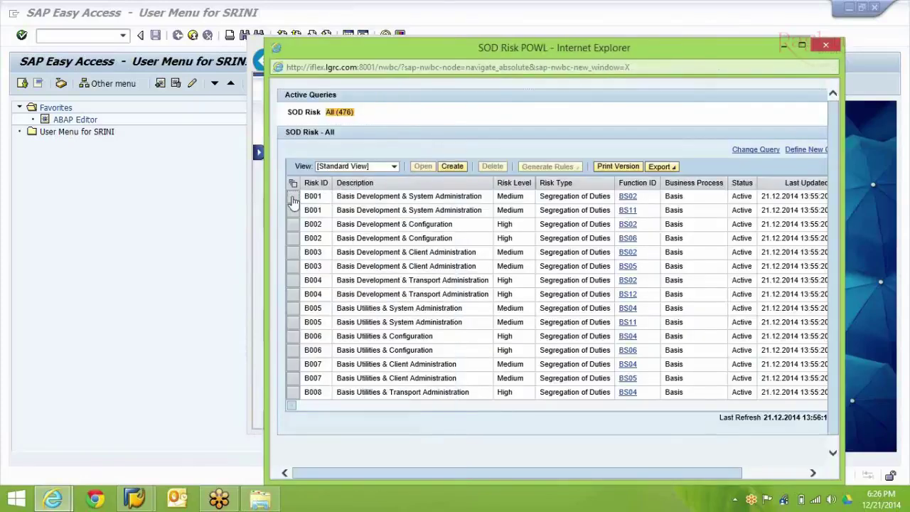
pyautogui.click(292, 197)
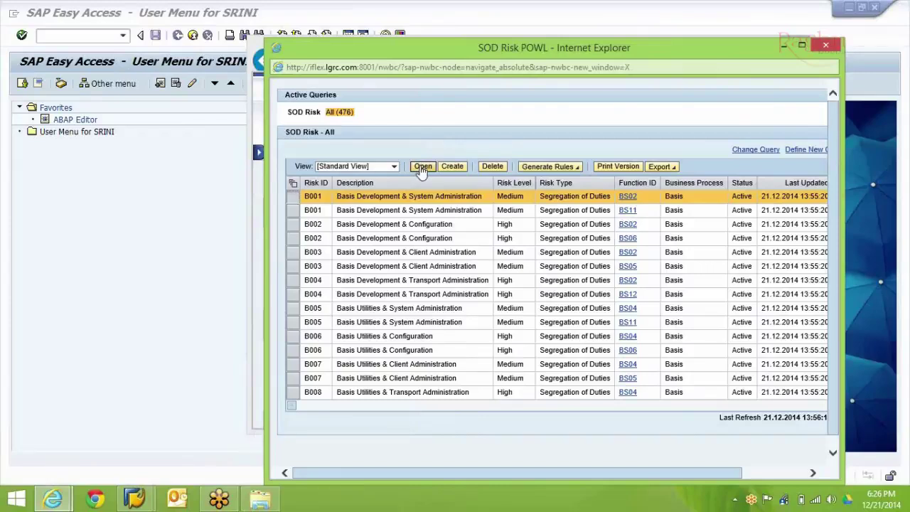
pyautogui.click(422, 169)
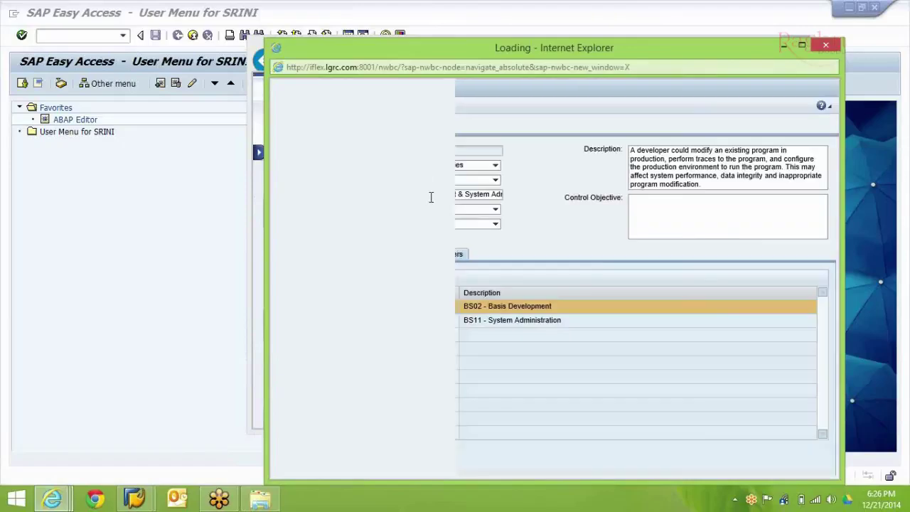
pyautogui.click(386, 259)
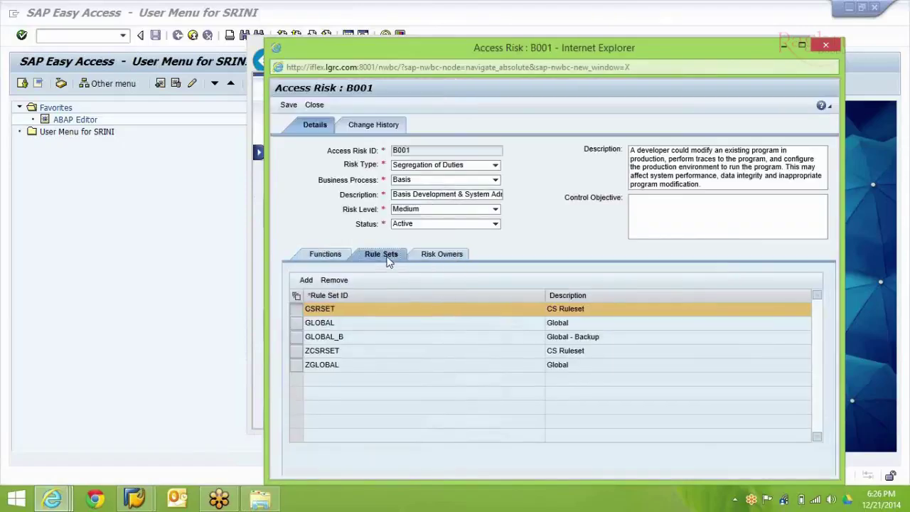
pyautogui.click(316, 336)
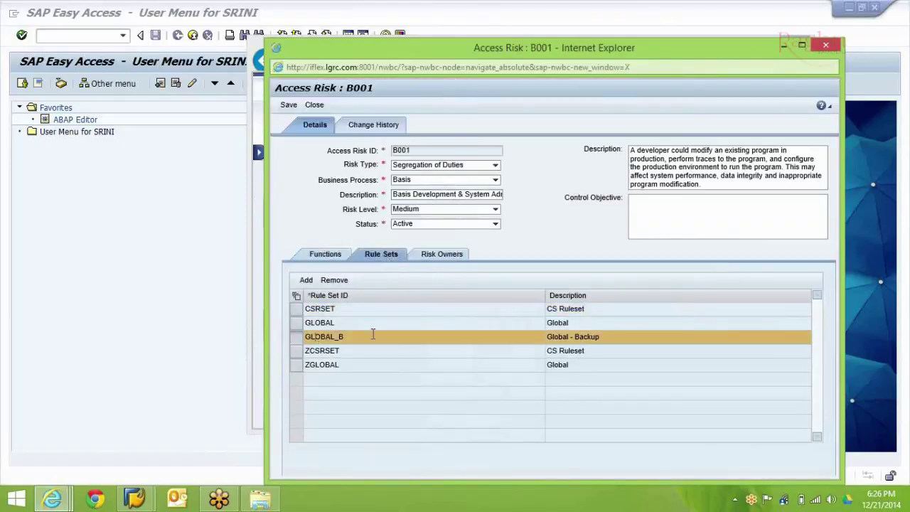
pyautogui.tripleClick(573, 336)
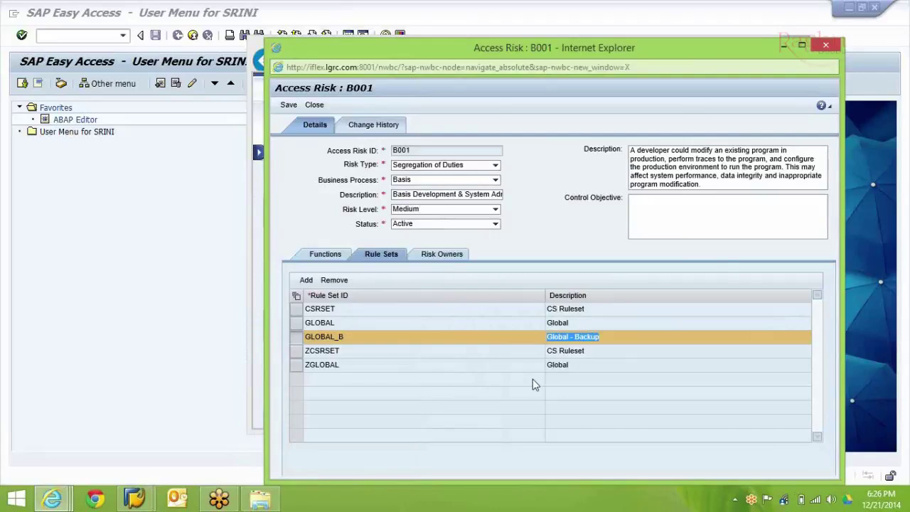
pyautogui.click(315, 106)
# Step: Open access risk B004 and check its assigned rule sets for GLOBAL_B
pyautogui.click(292, 294)
pyautogui.click(423, 168)
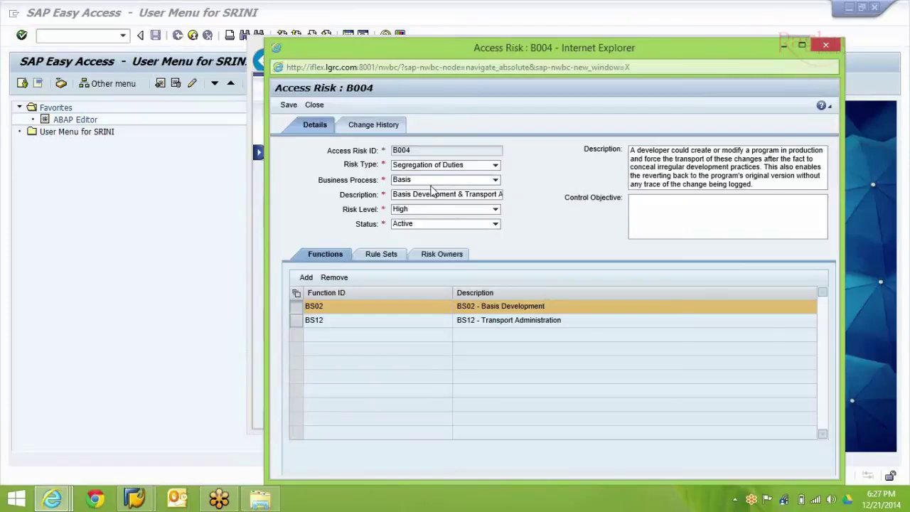
pyautogui.click(396, 256)
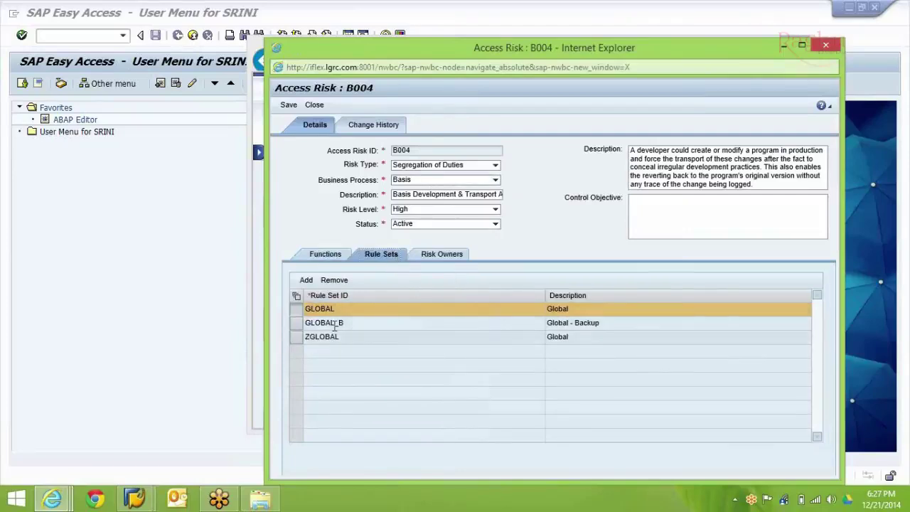
pyautogui.click(304, 322)
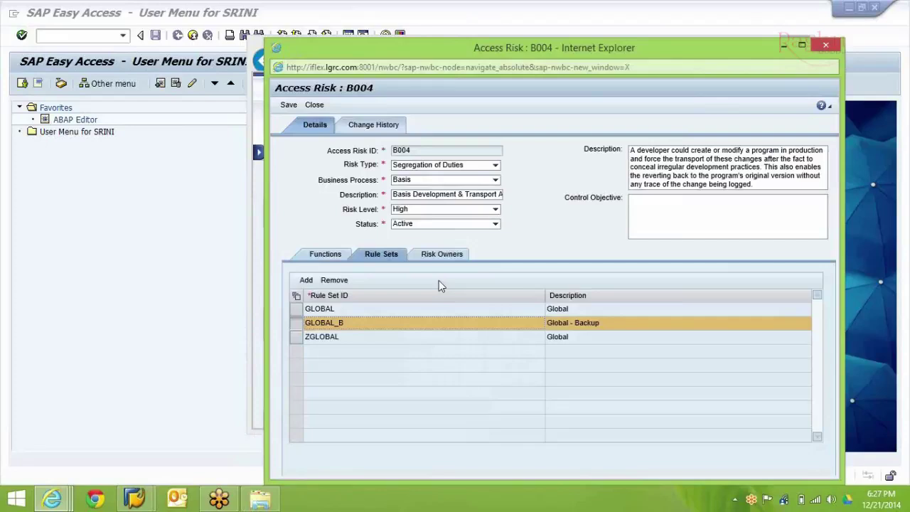
pyautogui.click(314, 106)
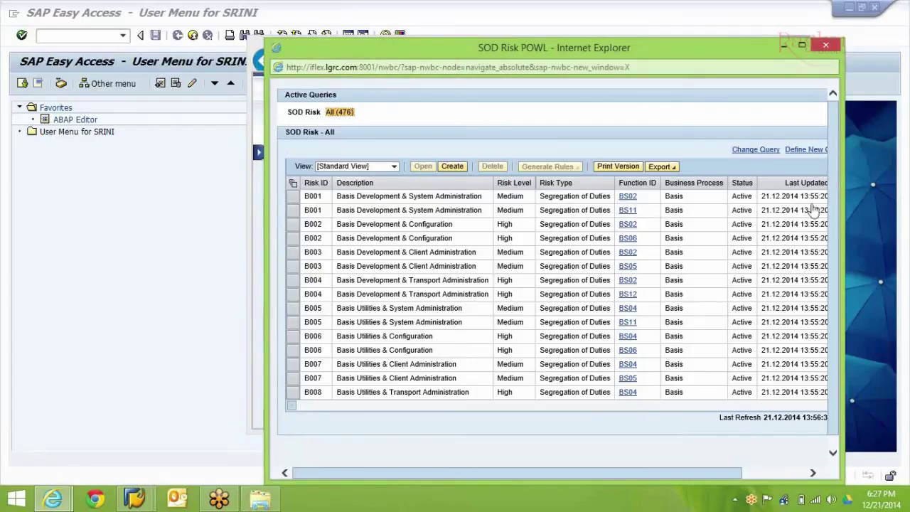
# Step: Select all SoD risks in the risk list and start rule generation for them in the background
pyautogui.doubleClick(645, 52)
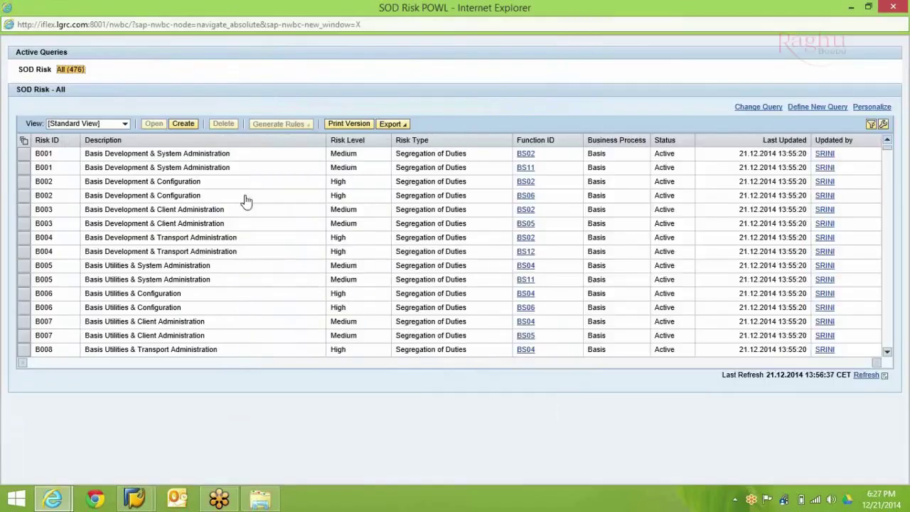
pyautogui.click(24, 142)
pyautogui.click(32, 153)
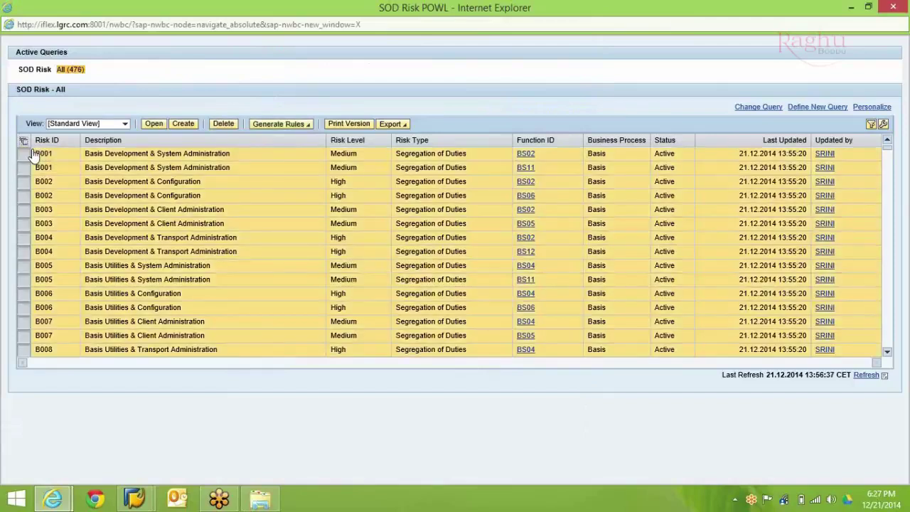
pyautogui.click(272, 126)
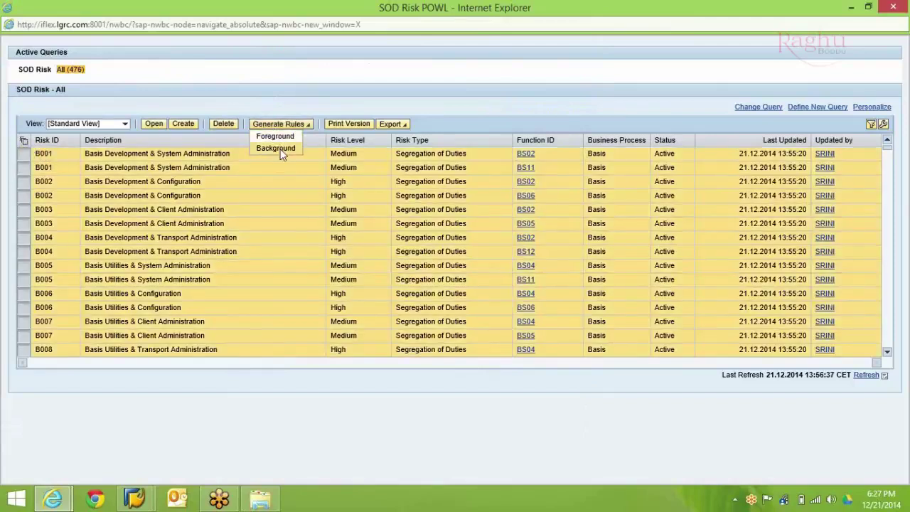
pyautogui.click(277, 148)
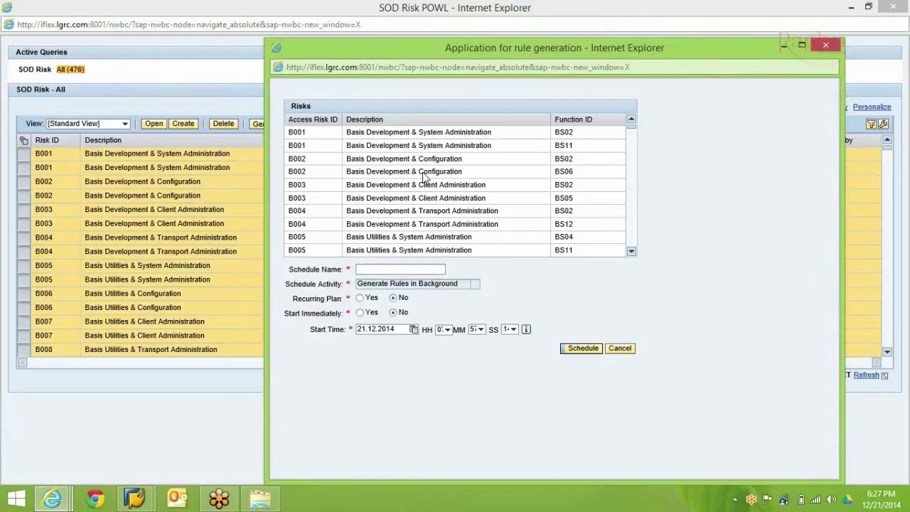
# Step: Schedule the background rule generation under the name GLOBALRULESET_BACKUP with an immediate start
pyautogui.click(395, 270)
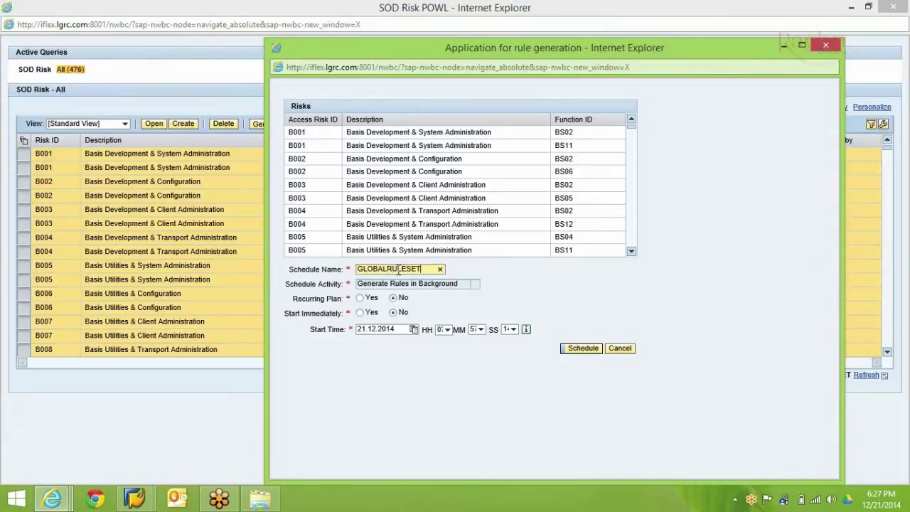
pyautogui.write('CKUP')
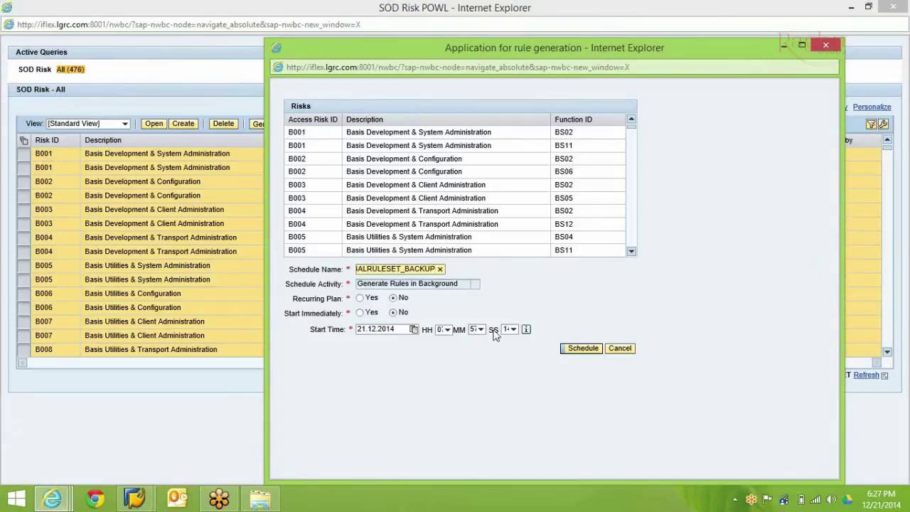
pyautogui.click(359, 314)
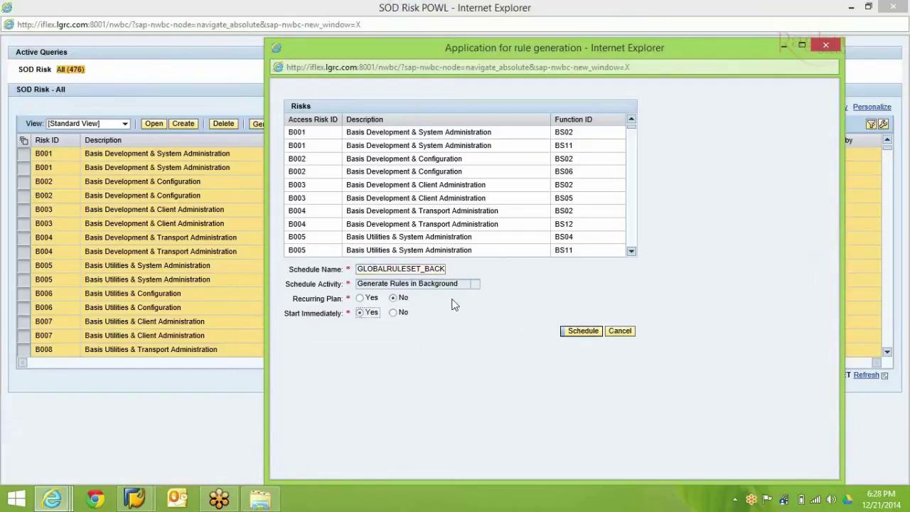
pyautogui.click(576, 333)
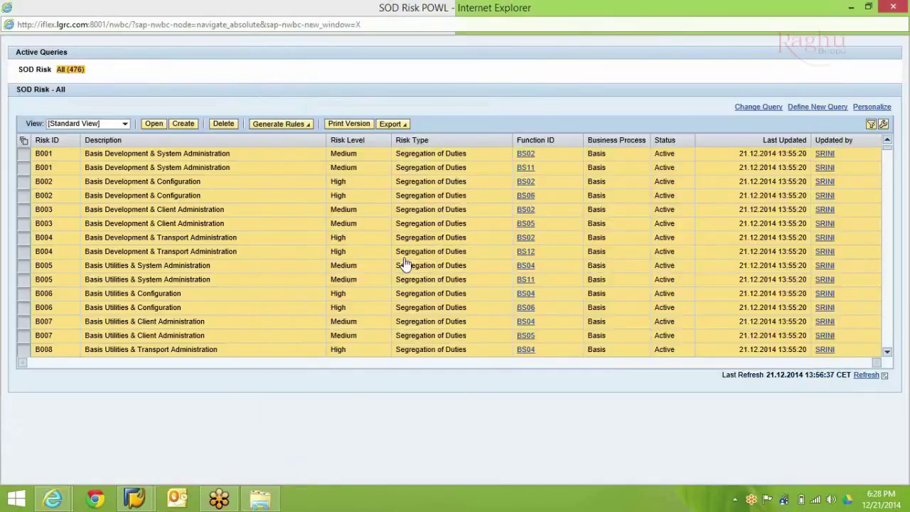
pyautogui.click(620, 374)
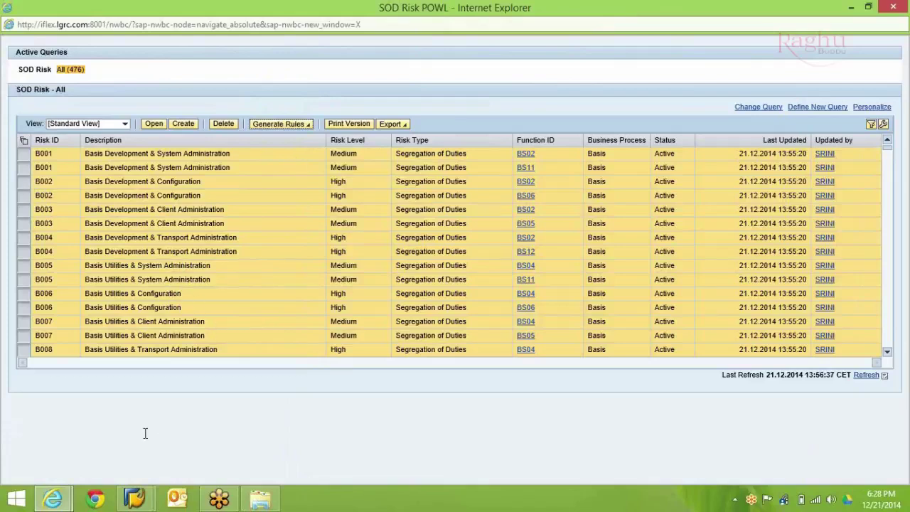
# Step: Return to the GRC Service Map and open Background Jobs in the Access Management work center
pyautogui.click(59, 502)
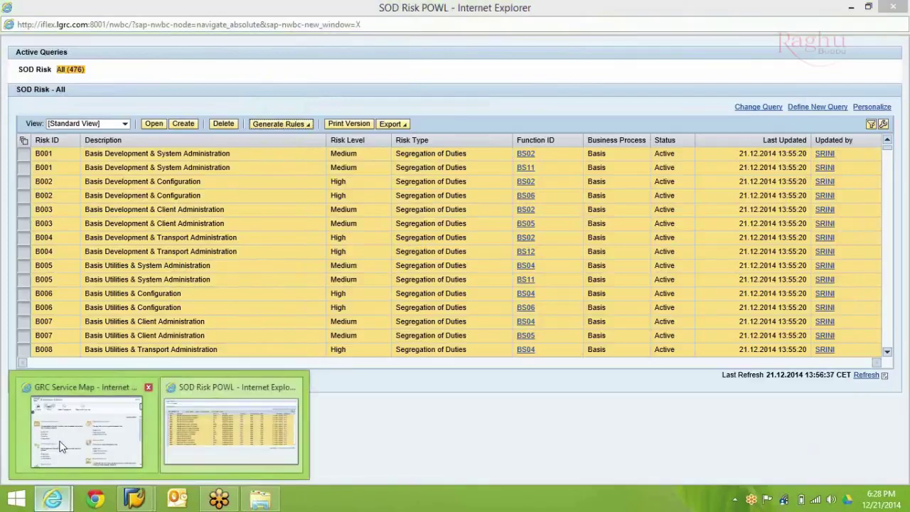
pyautogui.click(61, 446)
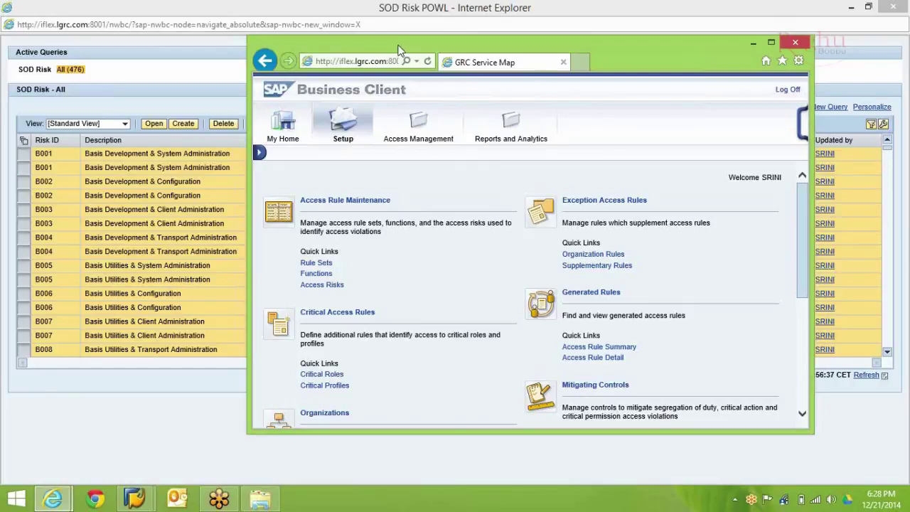
pyautogui.doubleClick(398, 51)
pyautogui.click(170, 114)
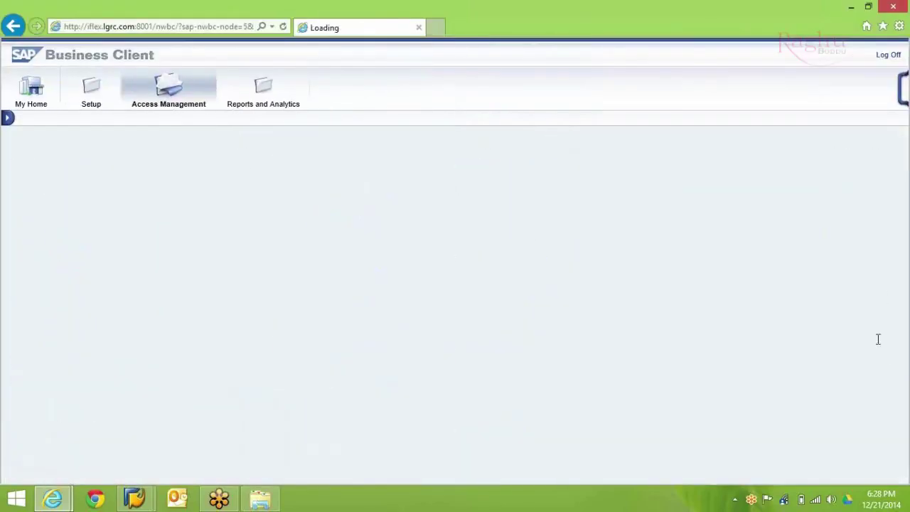
pyautogui.moveTo(901, 291); pyautogui.dragTo(907, 441)
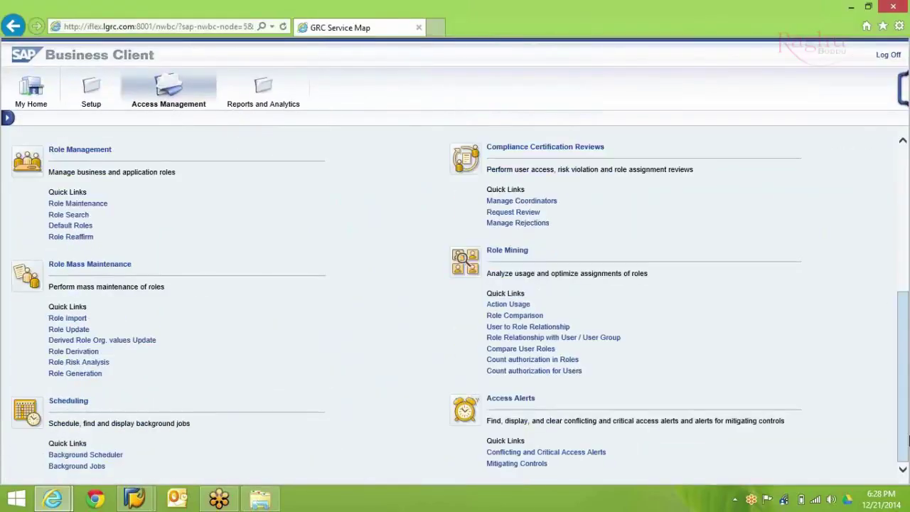
pyautogui.click(76, 467)
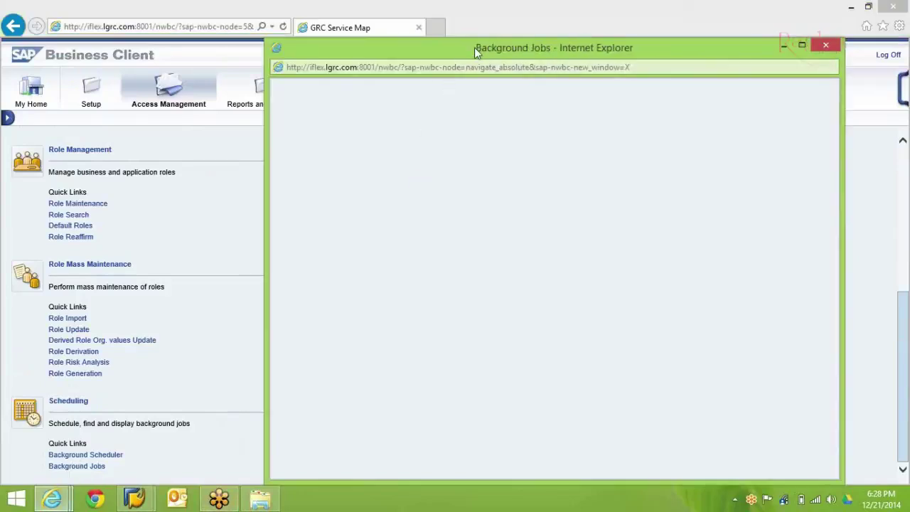
pyautogui.doubleClick(430, 49)
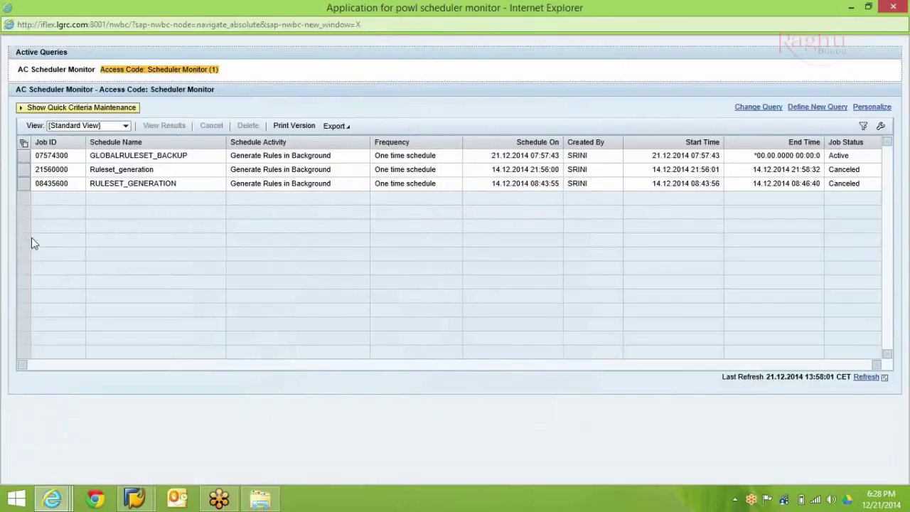
# Step: Check the status of the GLOBALRULESET_BACKUP job, refresh the job list, and close the scheduler monitor
pyautogui.click(24, 156)
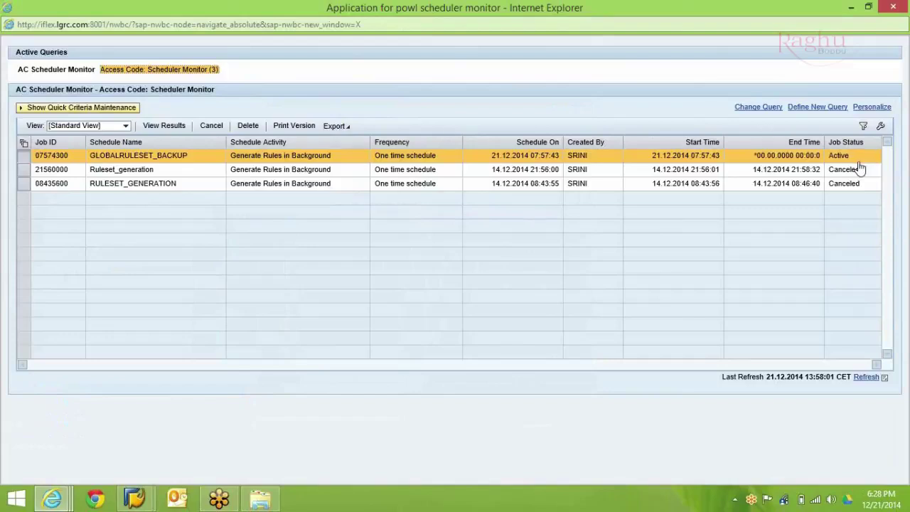
pyautogui.click(873, 382)
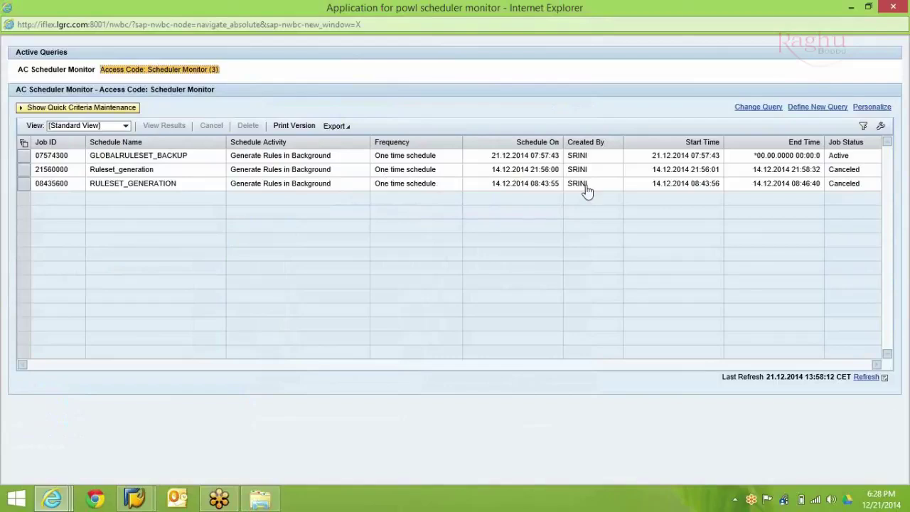
pyautogui.click(893, 7)
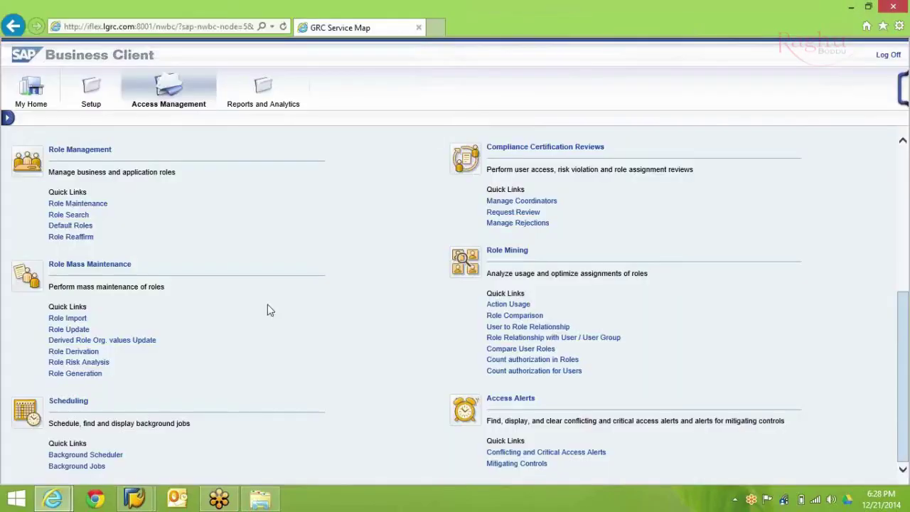
# Step: Switch to the SAP Easy Access session in SAP GUI
pyautogui.moveTo(137, 496)
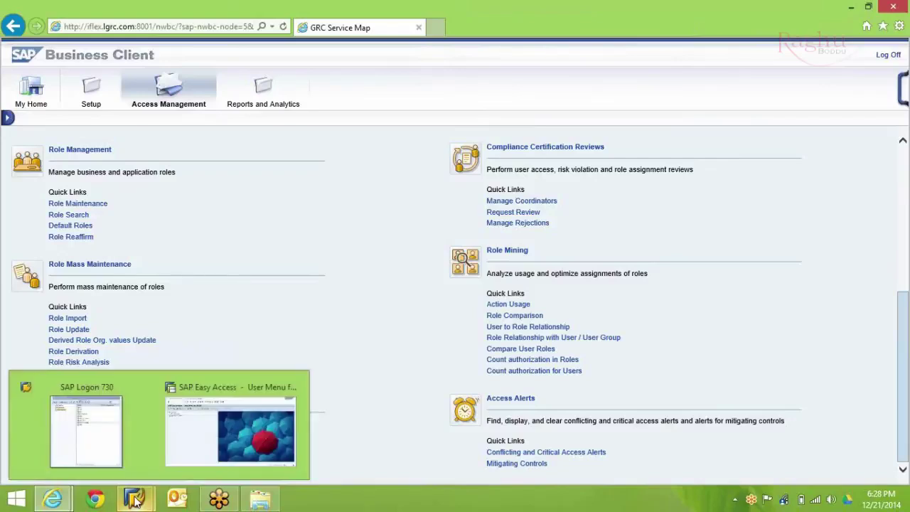
pyautogui.click(212, 456)
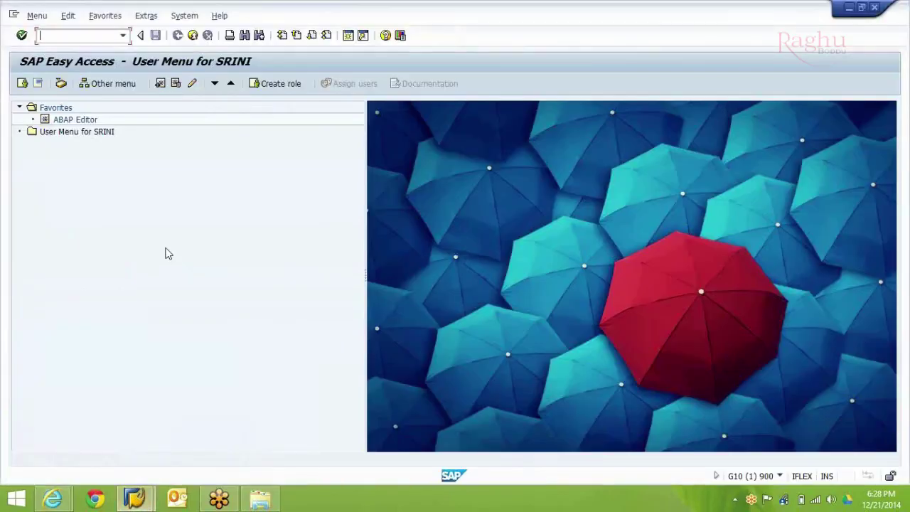